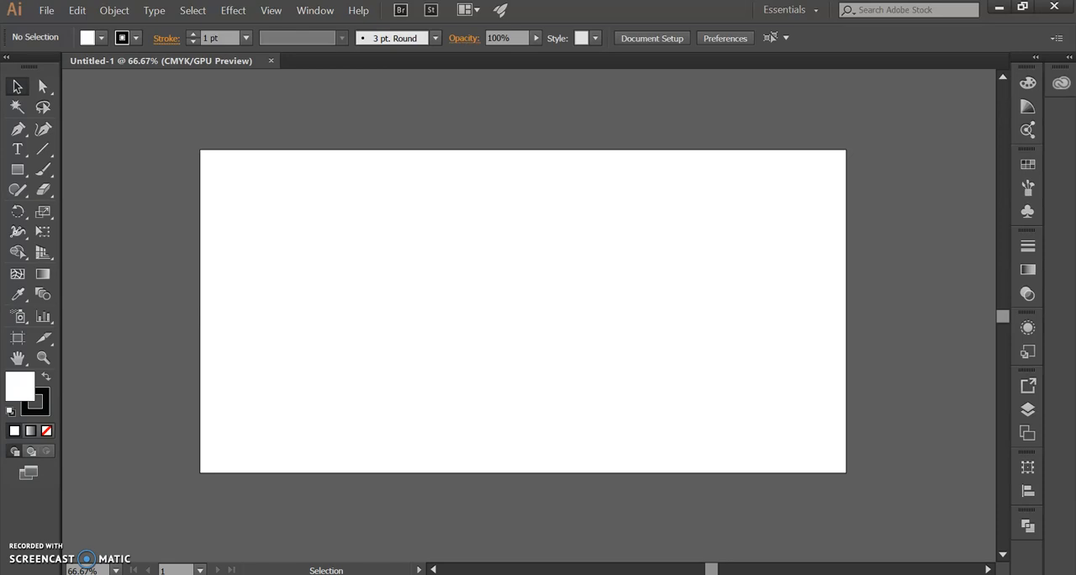
# Step: Add the text "RECYCLE" near the artboard's upper edge and enlarge it to about 222 pt
pyautogui.click(17, 149)
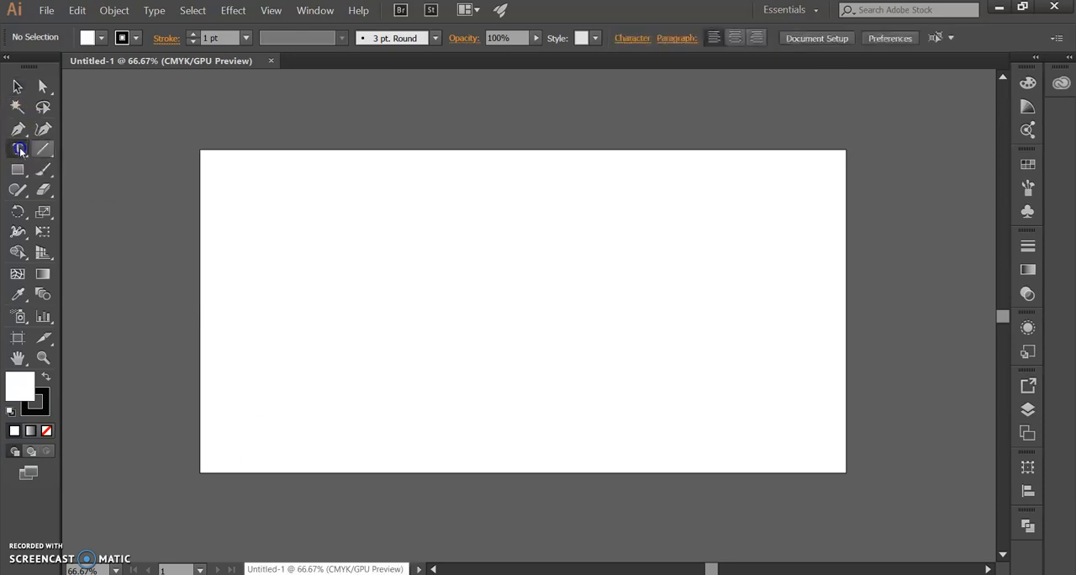
pyautogui.click(372, 178)
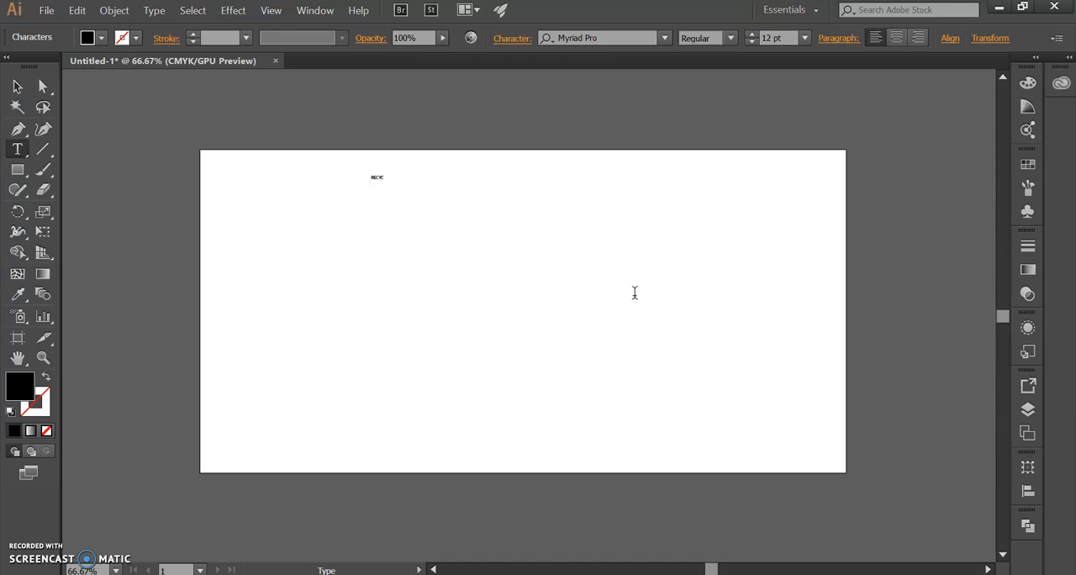
pyautogui.click(18, 87)
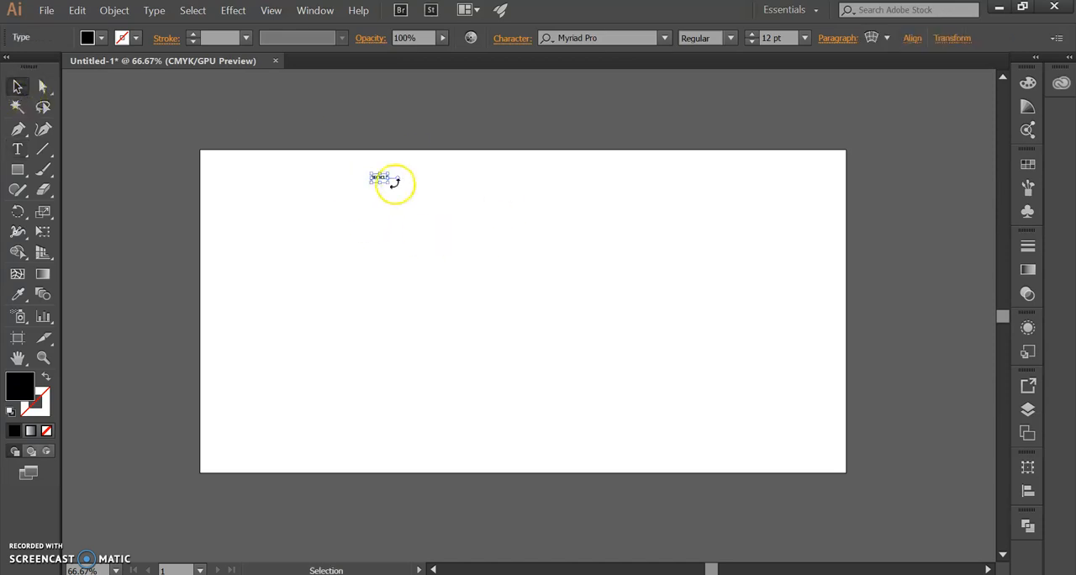
pyautogui.moveTo(385, 180); pyautogui.dragTo(678, 420)
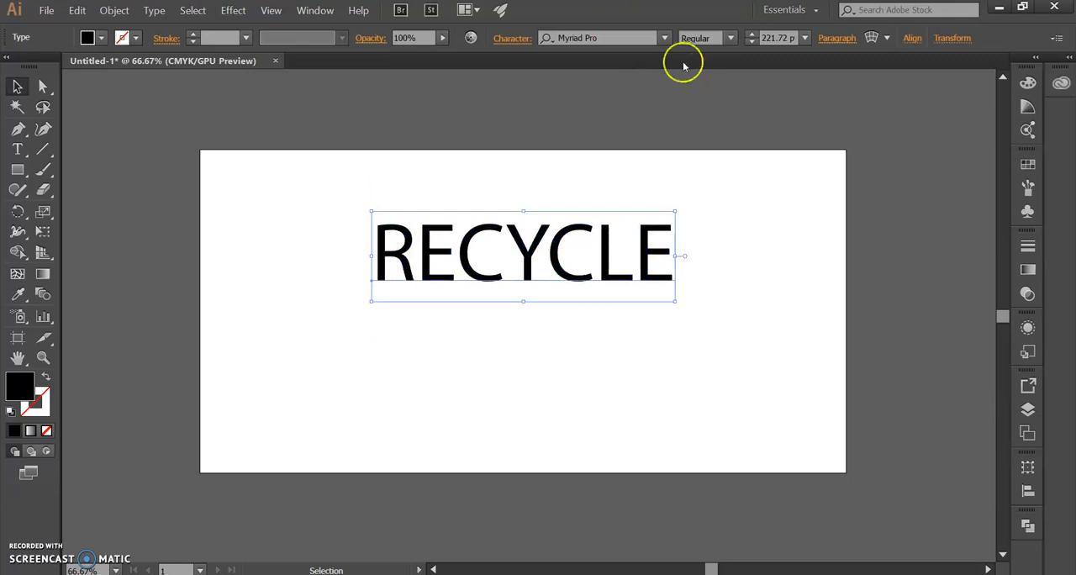
# Step: Set the RECYCLE text in the Olrig font and enlarge it across the lower part of the artboard
pyautogui.click(664, 37)
pyautogui.click(755, 421)
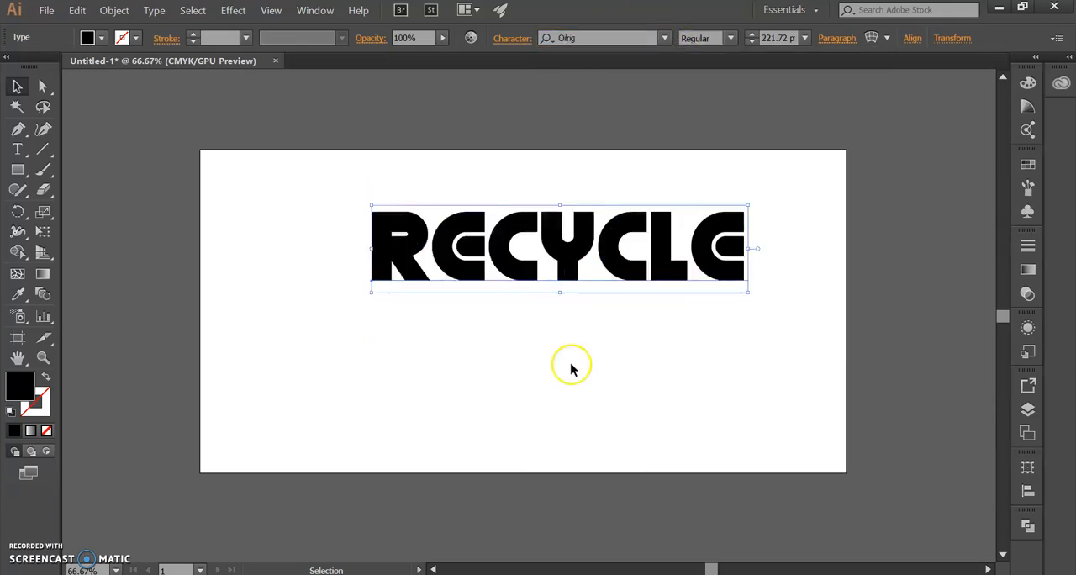
pyautogui.moveTo(561, 292); pyautogui.dragTo(561, 338)
pyautogui.moveTo(593, 267); pyautogui.dragTo(547, 398)
pyautogui.click(173, 269)
# Step: Draw a vertical line upward from the R's upper left corner and give it a black 8 pt stroke without fill
pyautogui.click(38, 154)
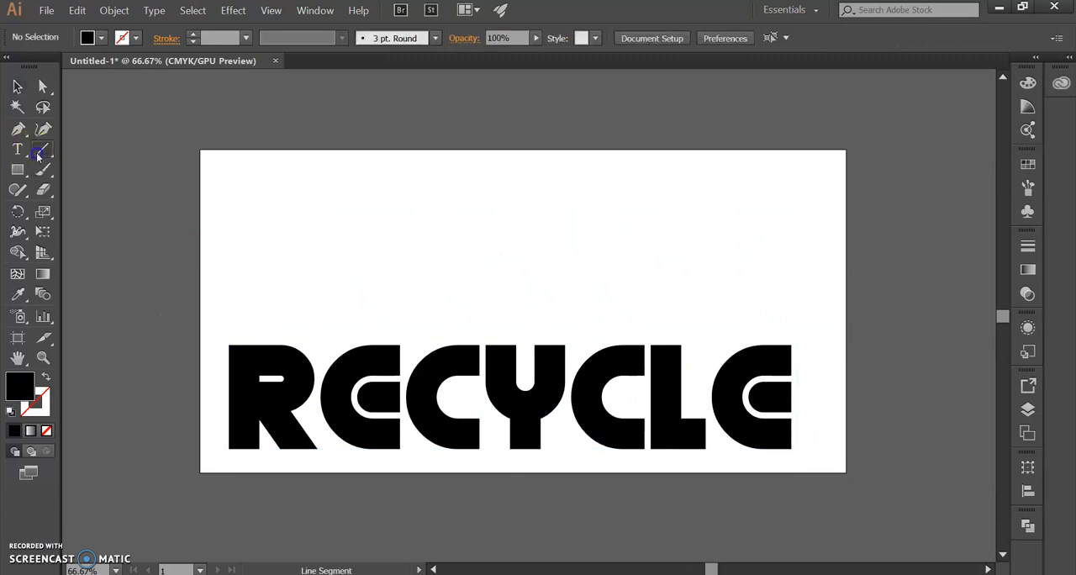
pyautogui.moveTo(235, 344); pyautogui.dragTo(234, 173)
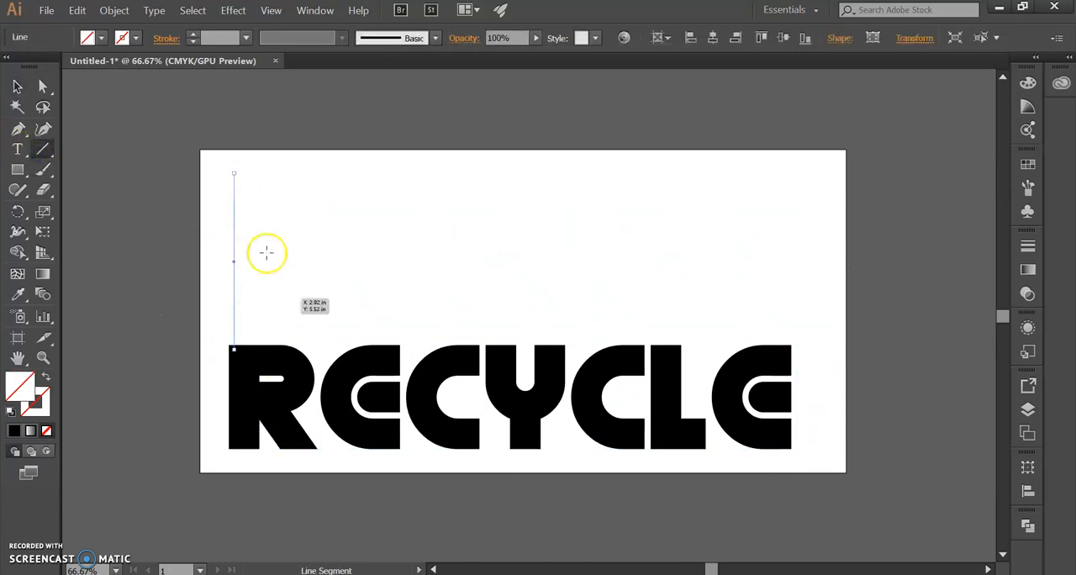
pyautogui.click(15, 429)
pyautogui.click(46, 377)
pyautogui.click(194, 34)
pyautogui.click(194, 34)
pyautogui.click(193, 34)
pyautogui.click(194, 34)
pyautogui.click(194, 35)
pyautogui.click(193, 35)
pyautogui.click(193, 34)
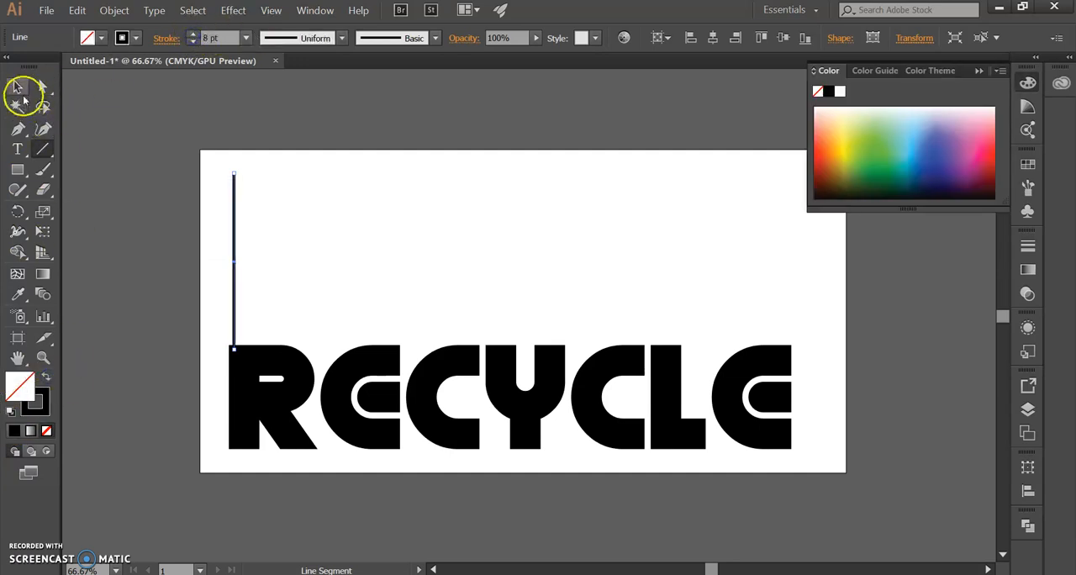
# Step: Align the vertical line with the left edge of the R
pyautogui.click(17, 86)
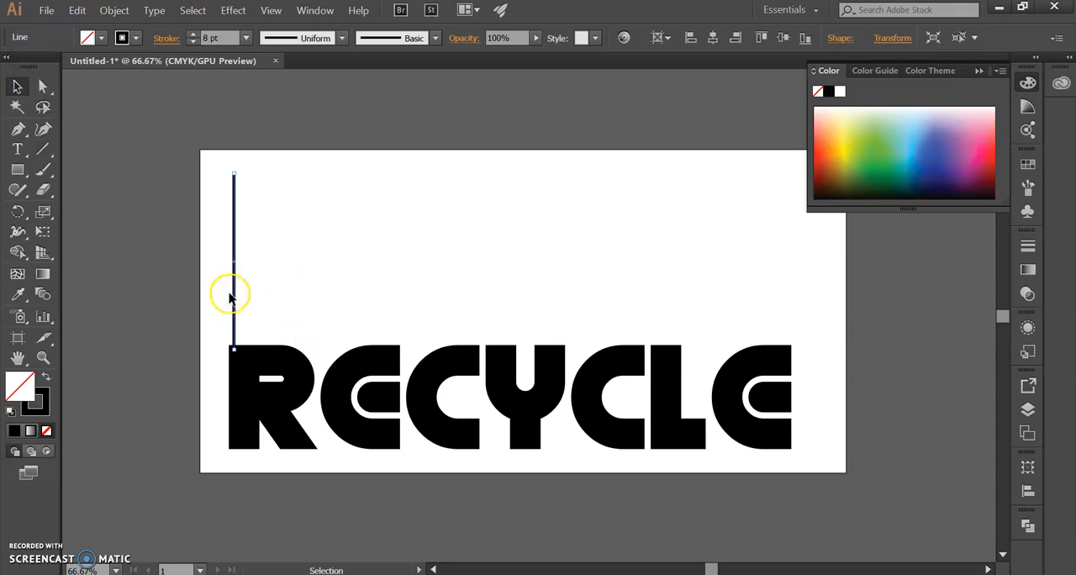
pyautogui.moveTo(234, 283); pyautogui.dragTo(229, 282)
pyautogui.press('Right')
pyautogui.press('Right')
# Step: Duplicate the line rightward at equal spacing to make five parallel vertical lines above the R's stem
pyautogui.scroll(2, 246, 342)
pyautogui.moveTo(290, 212); pyautogui.dragTo(299, 278)
pyautogui.moveTo(228, 291)
pyautogui.mouseDown()
pyautogui.moveTo(282, 292)
pyautogui.moveTo(241, 293)
pyautogui.mouseUp()
pyautogui.hotkey('ctrl', 'd')
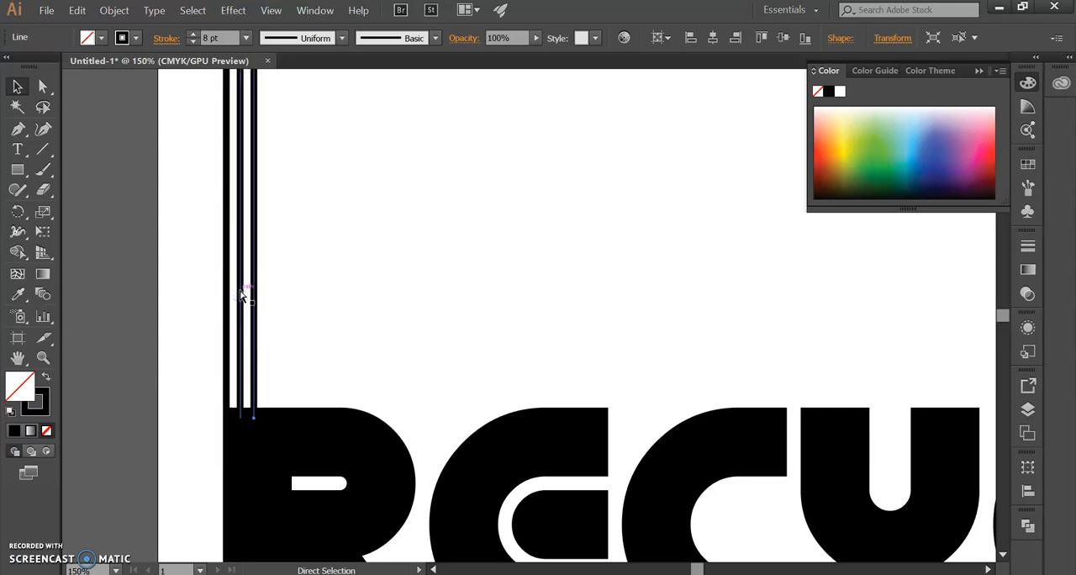
pyautogui.hotkey('ctrl', 'd')
pyautogui.hotkey('ctrl', 'd')
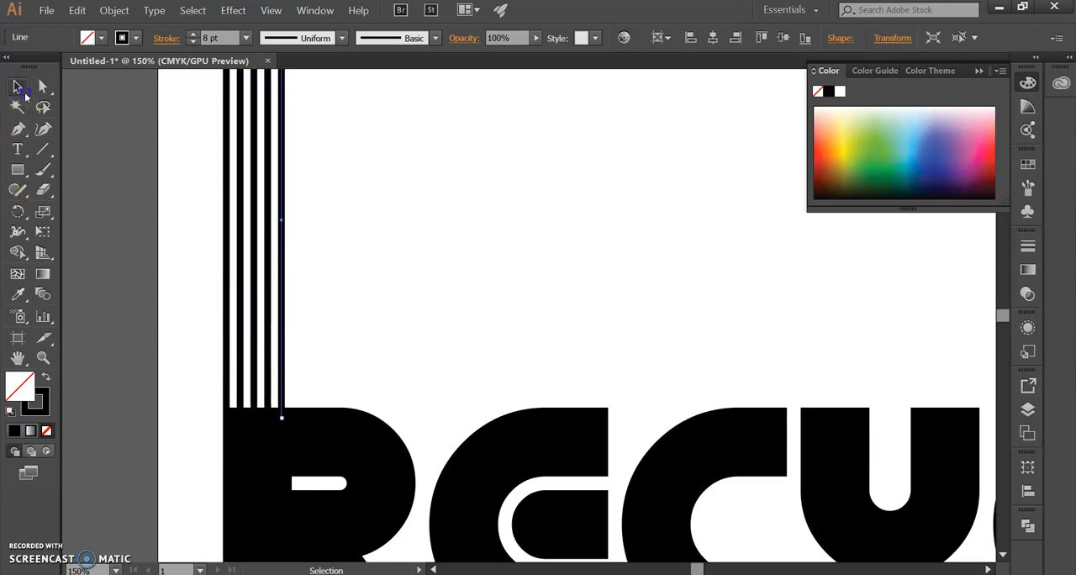
# Step: Enlarge the lettering and lines together to nearly the artboard's width, with the lines reaching its upper edge
pyautogui.scroll(-3, 310, 353)
pyautogui.moveTo(449, 330); pyautogui.dragTo(339, 310)
pyautogui.moveTo(151, 205); pyautogui.dragTo(620, 446)
pyautogui.moveTo(387, 222); pyautogui.dragTo(384, 206)
pyautogui.click(679, 337)
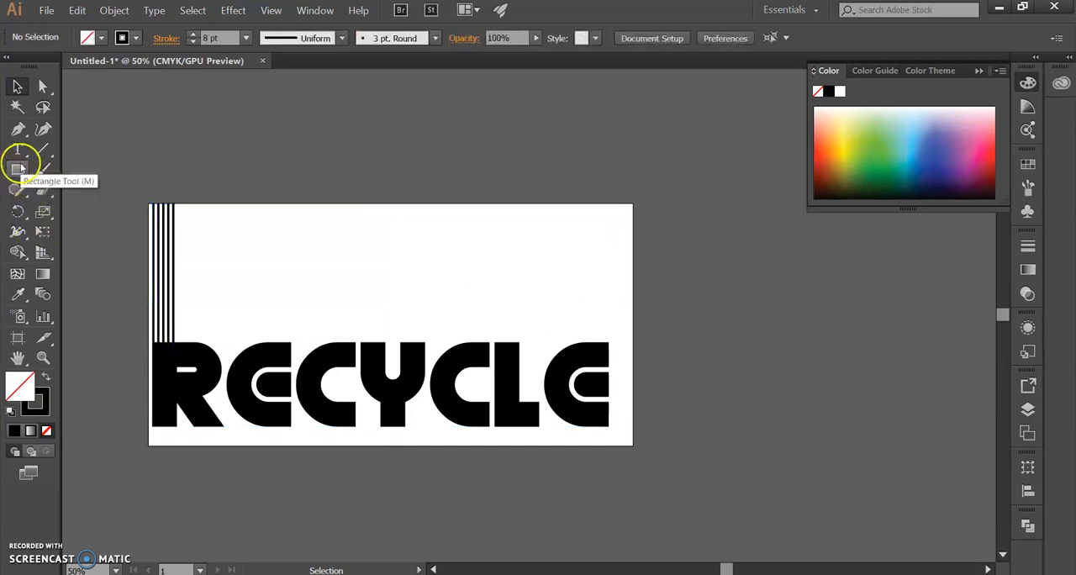
# Step: Draw a closed outline of an animal head with an open mouth and long neck above the lettering using the Pen tool
pyautogui.click(19, 130)
pyautogui.click(455, 328)
pyautogui.moveTo(449, 265); pyautogui.dragTo(409, 240)
pyautogui.click(434, 248)
pyautogui.moveTo(425, 226); pyautogui.dragTo(462, 226)
pyautogui.moveTo(493, 233); pyautogui.dragTo(512, 233)
pyautogui.moveTo(512, 233); pyautogui.dragTo(512, 326)
pyautogui.click(497, 296)
pyautogui.click(501, 323)
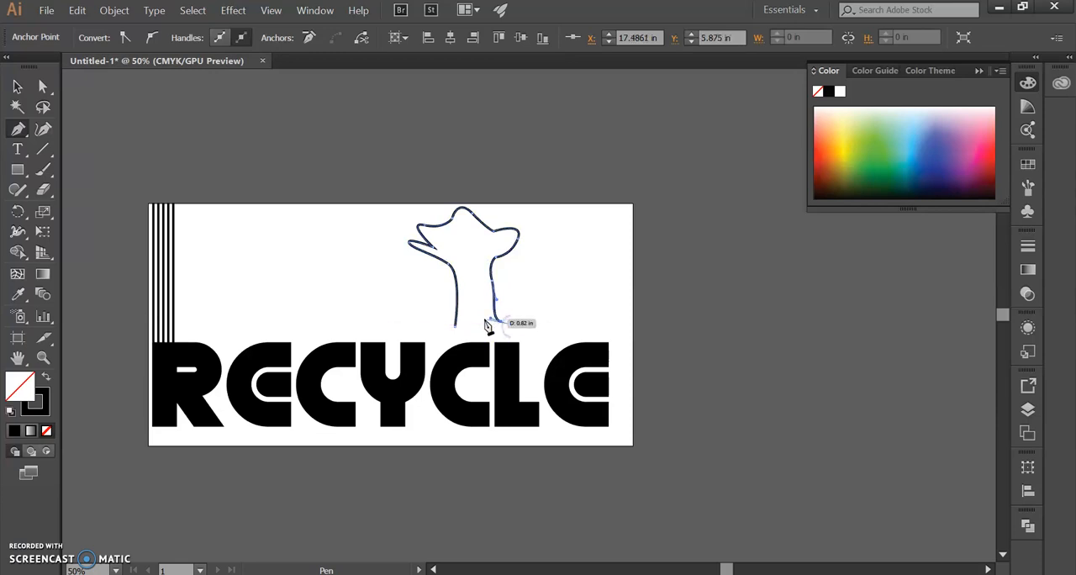
pyautogui.click(455, 325)
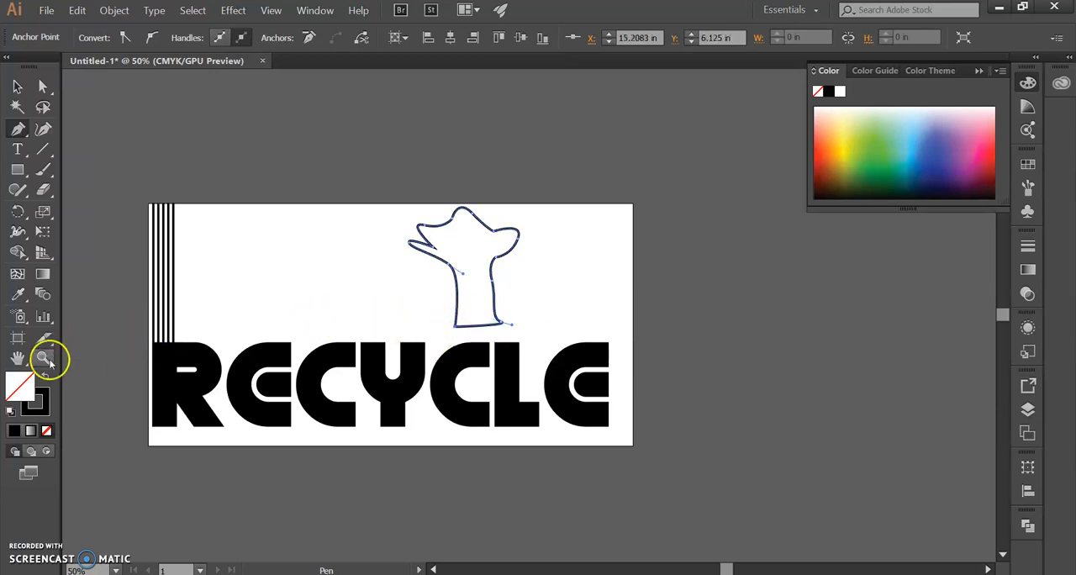
# Step: Swap the head outline's stroke and fill to make it solid black, and place its neck on the last E
pyautogui.click(46, 376)
pyautogui.click(17, 87)
pyautogui.moveTo(481, 277); pyautogui.dragTo(588, 306)
pyautogui.click(716, 232)
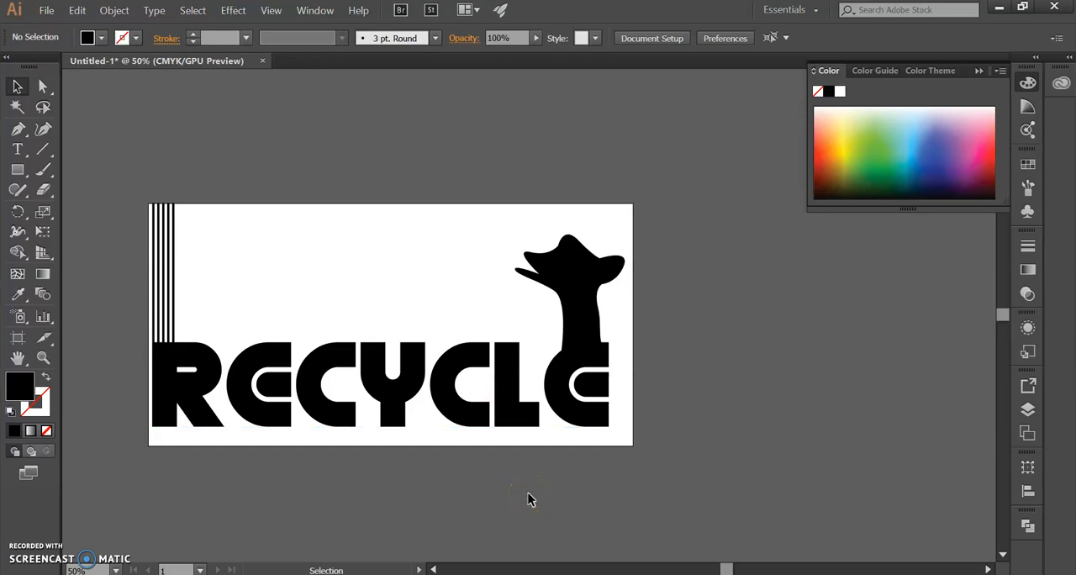
# Step: Run a spelling check on the document and close it when done
pyautogui.click(76, 12)
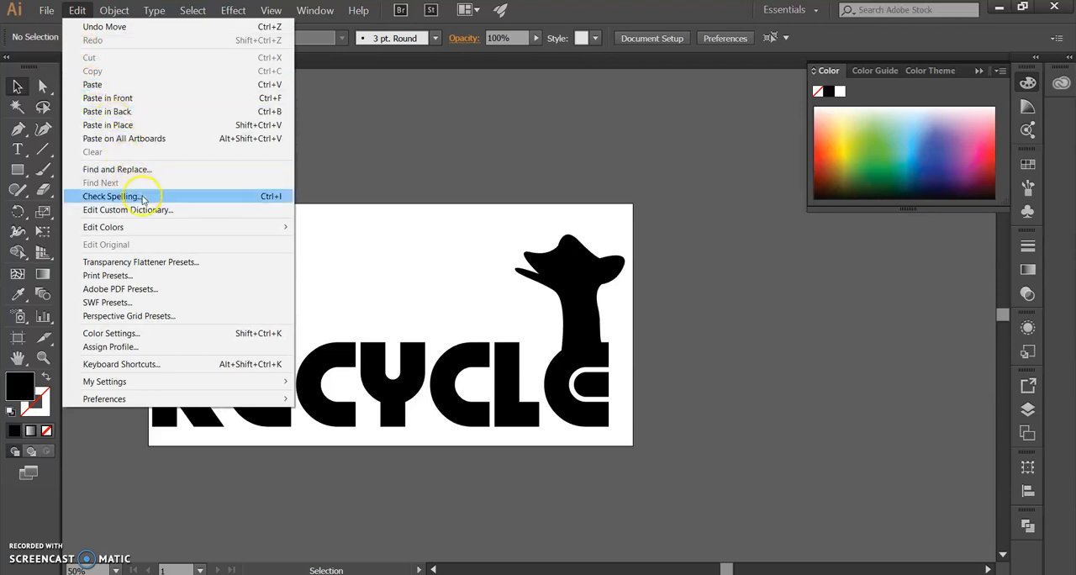
pyautogui.click(278, 200)
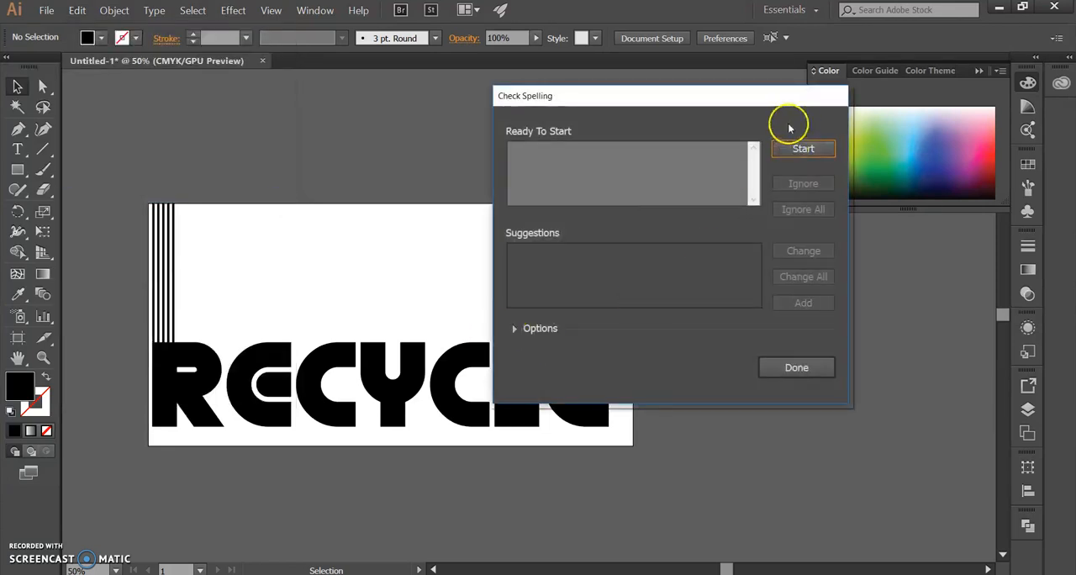
pyautogui.click(800, 149)
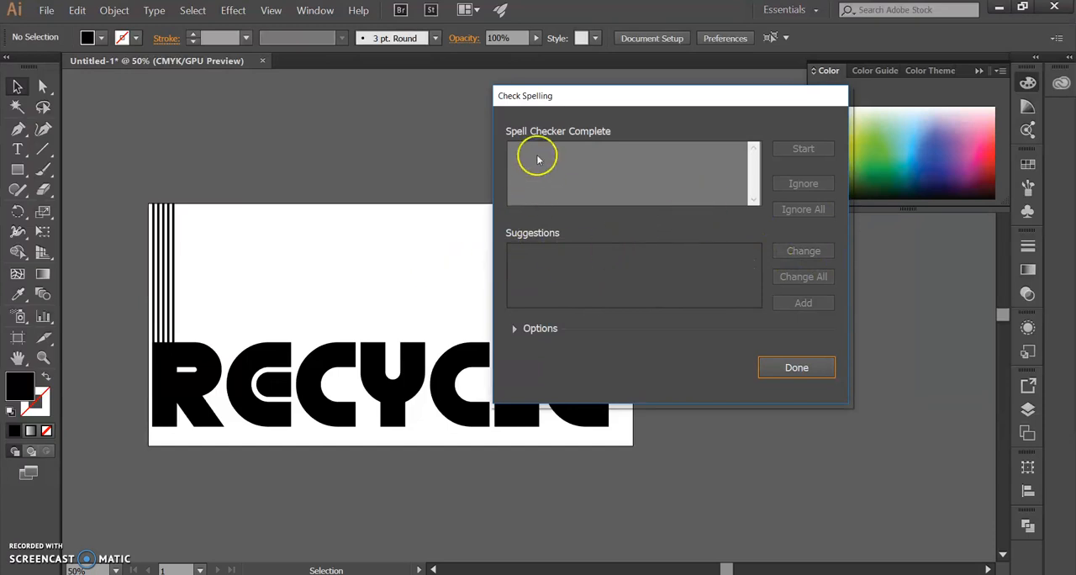
pyautogui.click(797, 369)
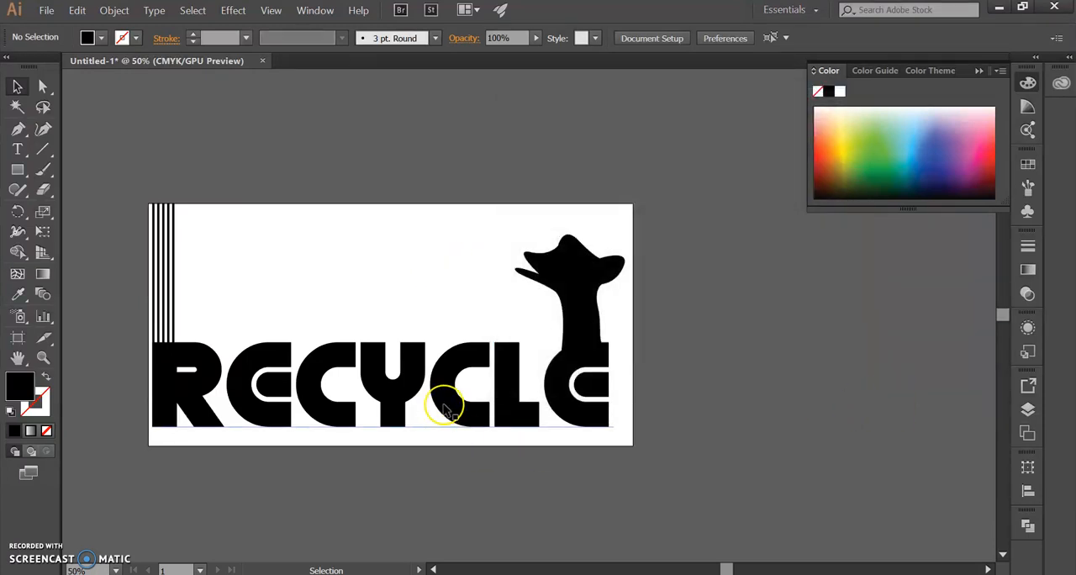
# Step: Convert the RECYCLE text to outlines
pyautogui.click(446, 410)
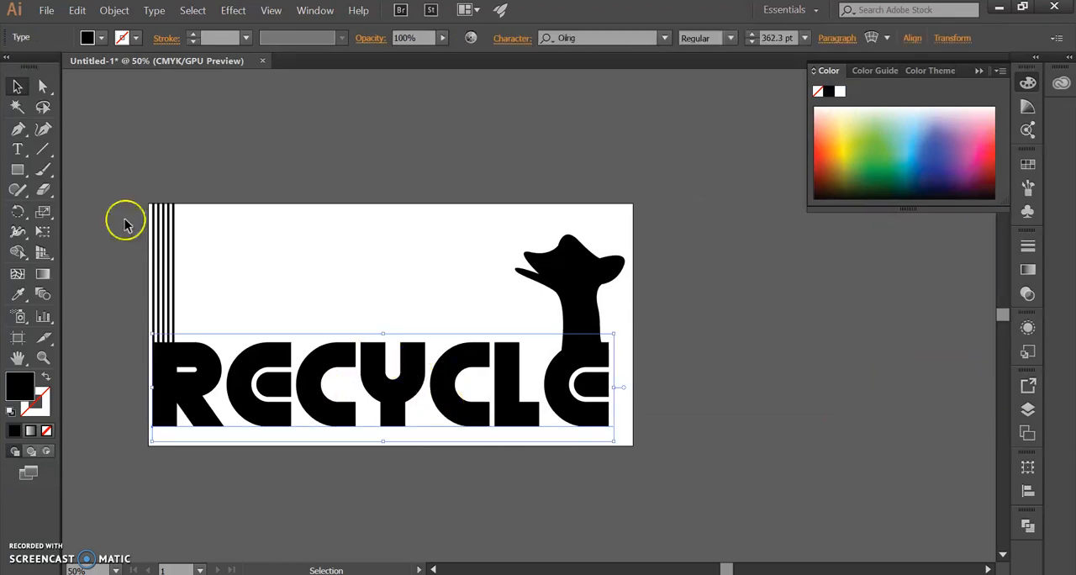
pyautogui.rightClick(459, 372)
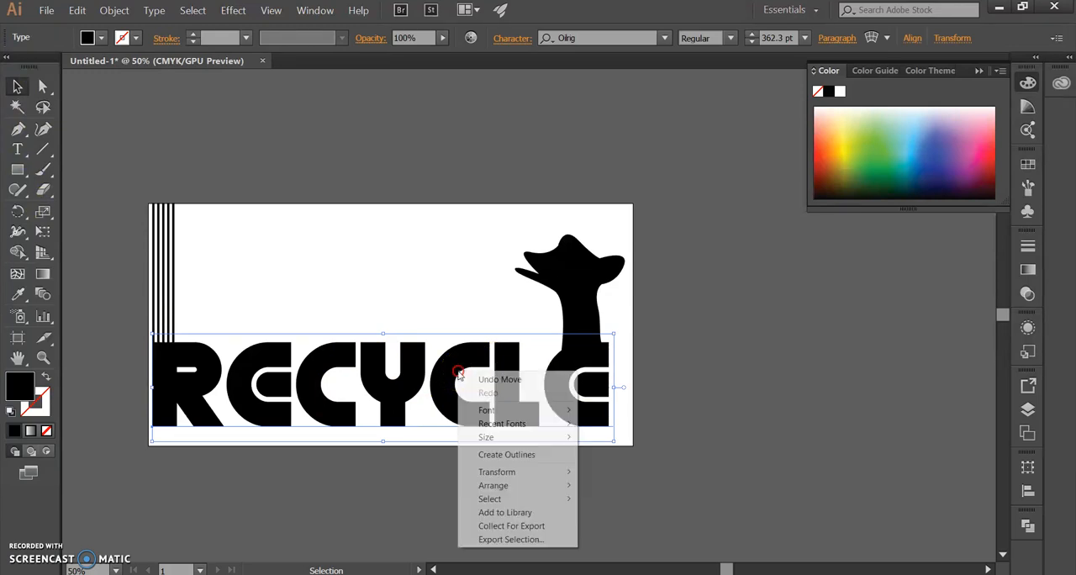
pyautogui.click(511, 453)
pyautogui.press('space')
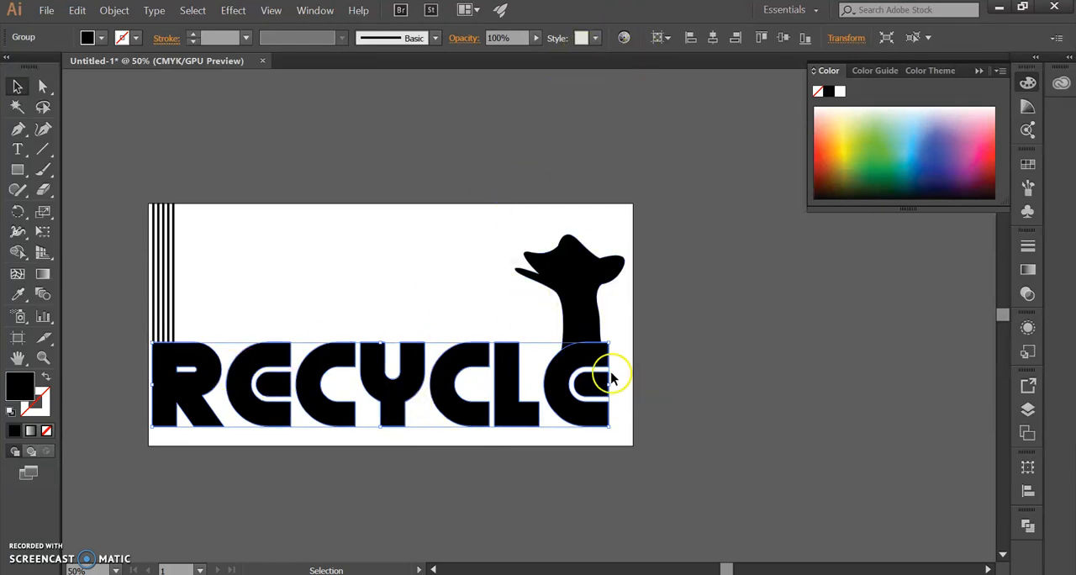
# Step: Select the head shape and the outlined lettering together and open the Pathfinder options
pyautogui.scroll(1, 603, 386)
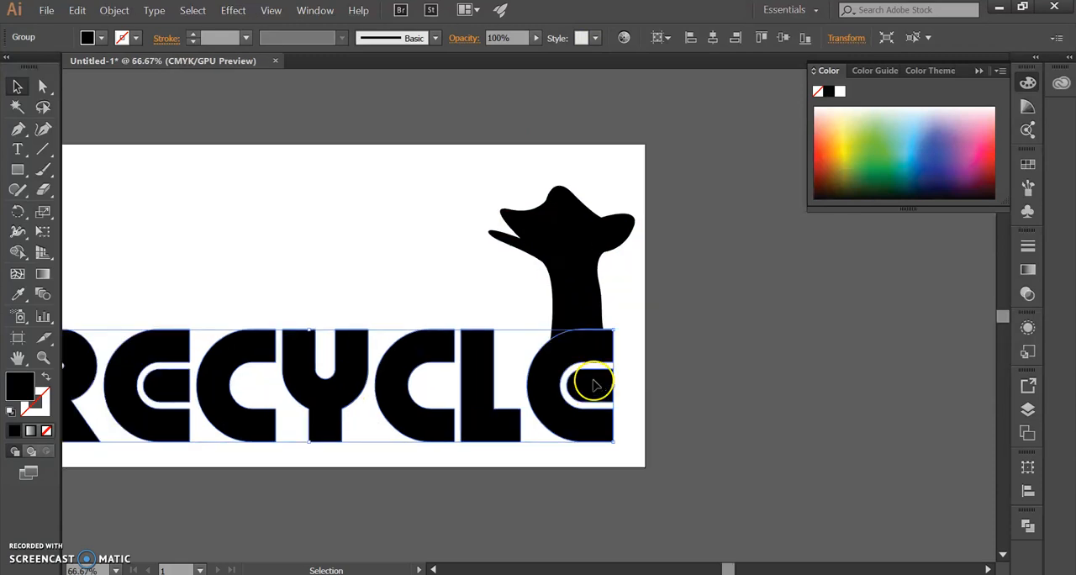
pyautogui.moveTo(364, 317); pyautogui.dragTo(711, 315)
pyautogui.moveTo(907, 326); pyautogui.dragTo(507, 370)
pyautogui.keyDown('shift'); pyautogui.click(514, 310); pyautogui.keyUp('shift')
pyautogui.click(684, 316)
pyautogui.scroll(2, 553, 356)
pyautogui.scroll(-1, 511, 371)
pyautogui.moveTo(571, 338); pyautogui.dragTo(551, 347)
pyautogui.moveTo(543, 271); pyautogui.dragTo(438, 381)
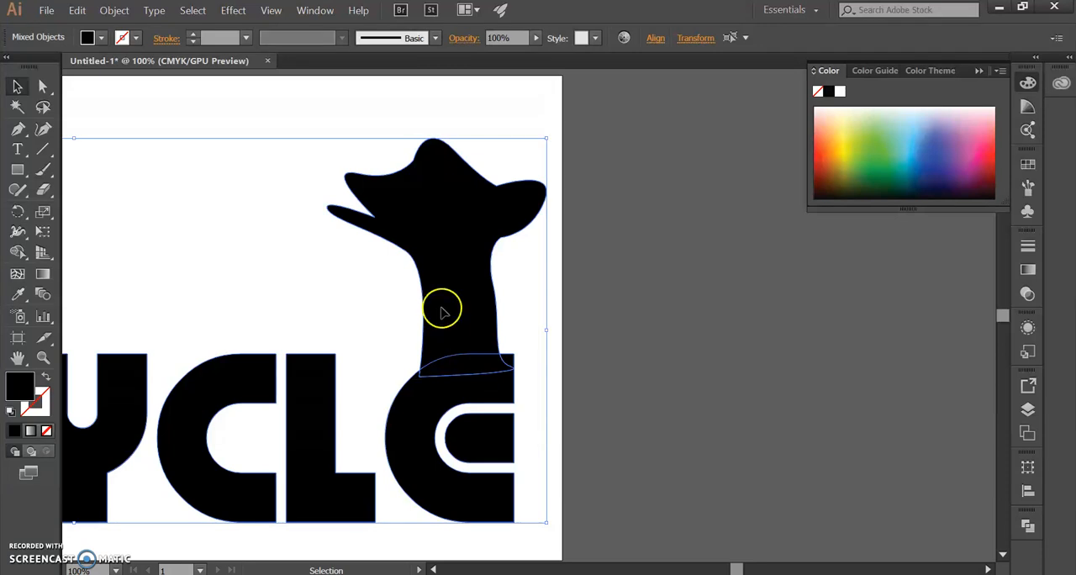
pyautogui.click(315, 12)
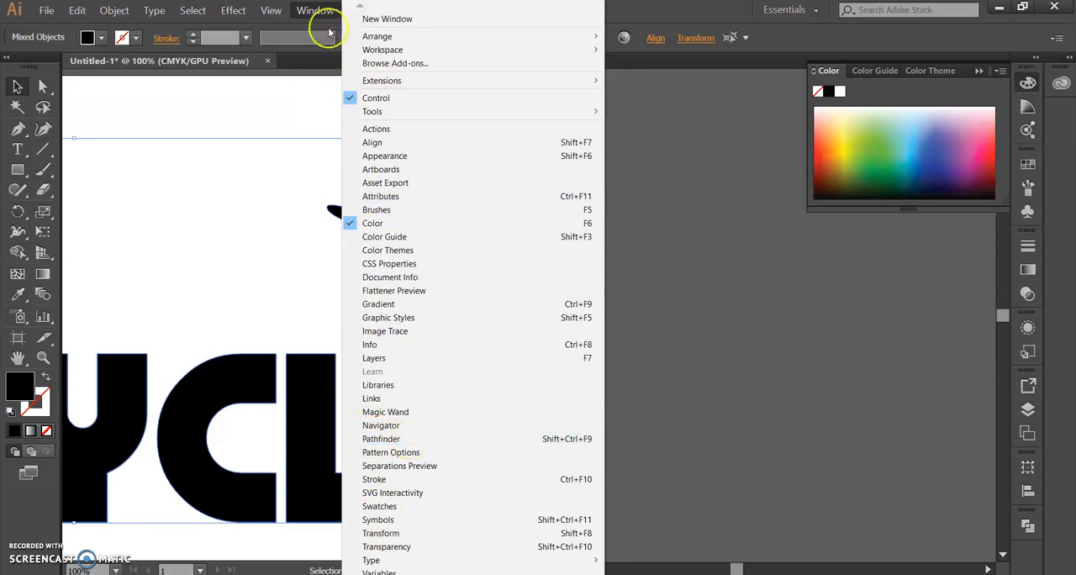
pyautogui.click(386, 439)
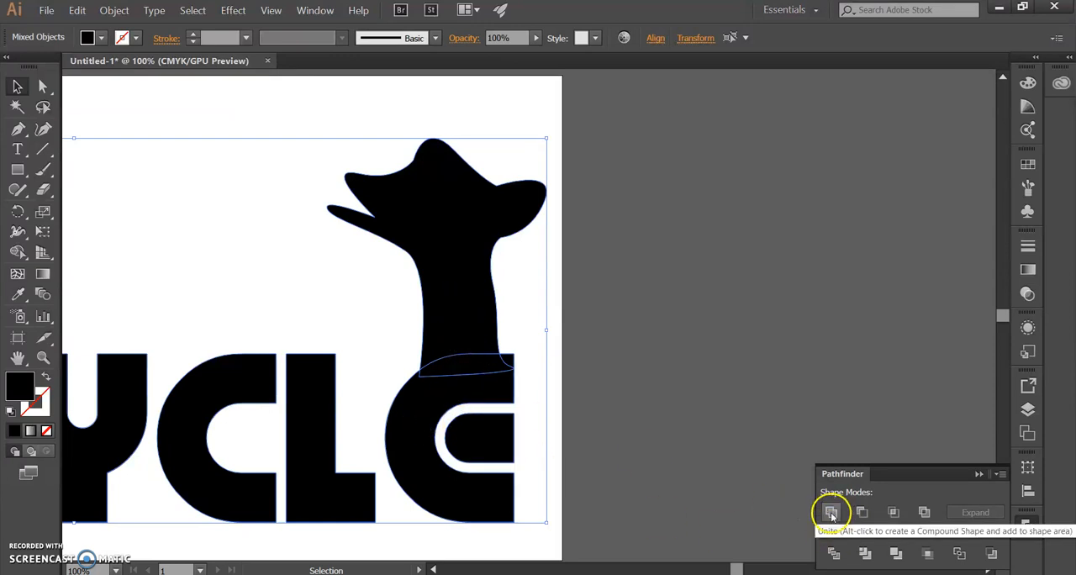
# Step: Check the head and lettering as separate objects, reselect both and unite them with Pathfinder
pyautogui.click(658, 335)
pyautogui.click(407, 434)
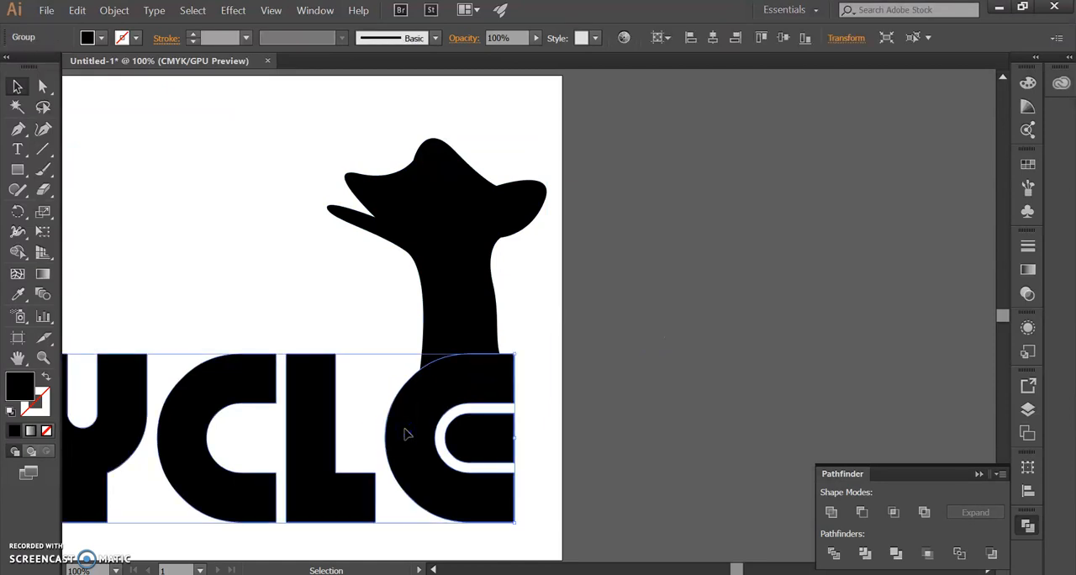
pyautogui.keyDown('shift'); pyautogui.click(448, 288); pyautogui.keyUp('shift')
pyautogui.click(627, 260)
pyautogui.moveTo(628, 260); pyautogui.dragTo(440, 423)
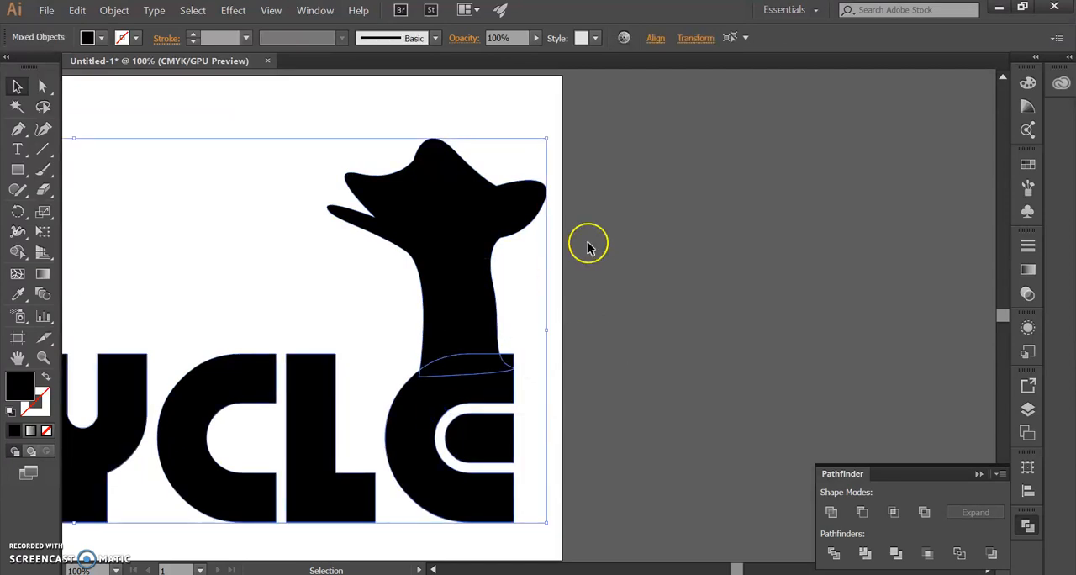
pyautogui.click(832, 512)
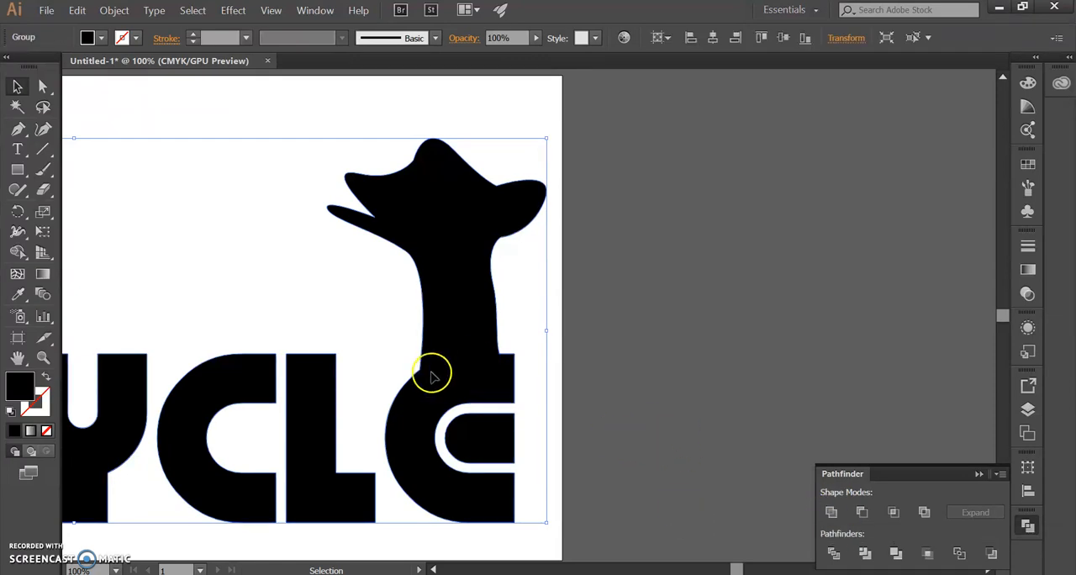
# Step: Check the united artwork by selecting it, and undo the unite
pyautogui.click(681, 337)
pyautogui.click(457, 365)
pyautogui.press('space')
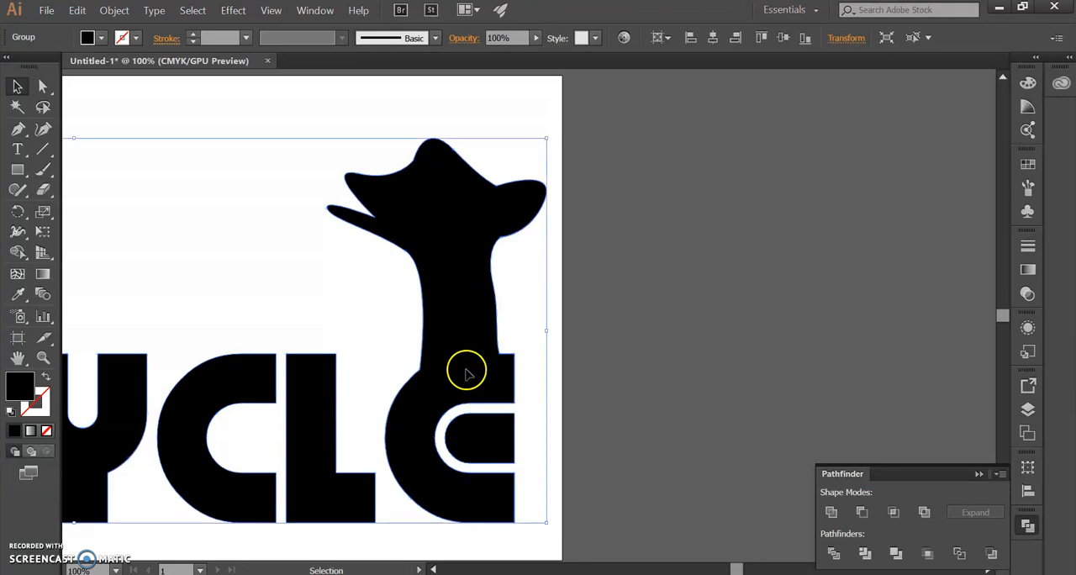
pyautogui.hotkey('ctrl', 'shift', 'g')
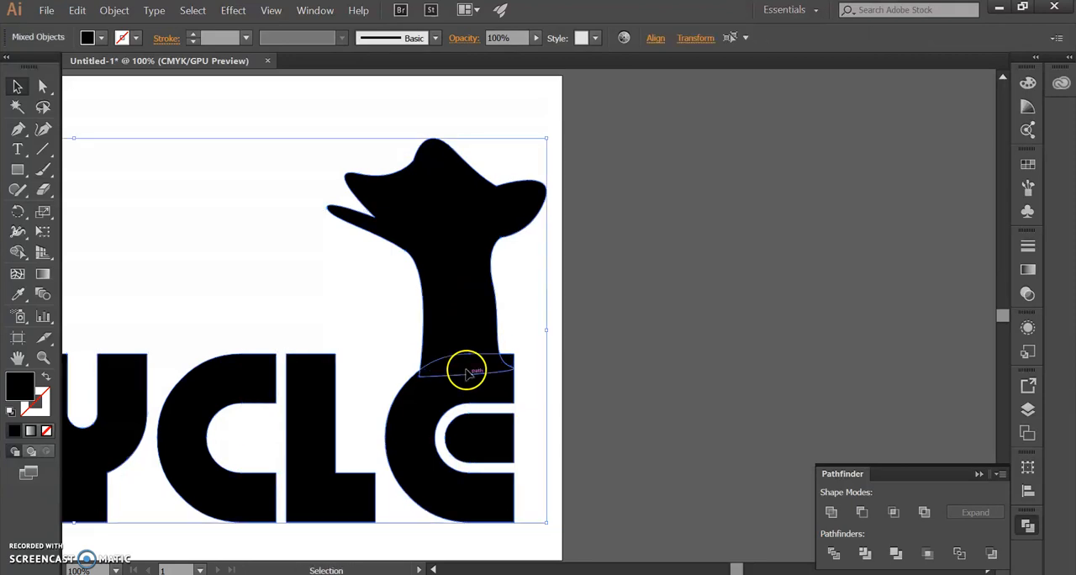
# Step: Merge the head and neck with the last E using the Shape Builder, and check the combined shape
pyautogui.click(19, 253)
pyautogui.moveTo(408, 412); pyautogui.dragTo(458, 320)
pyautogui.click(17, 87)
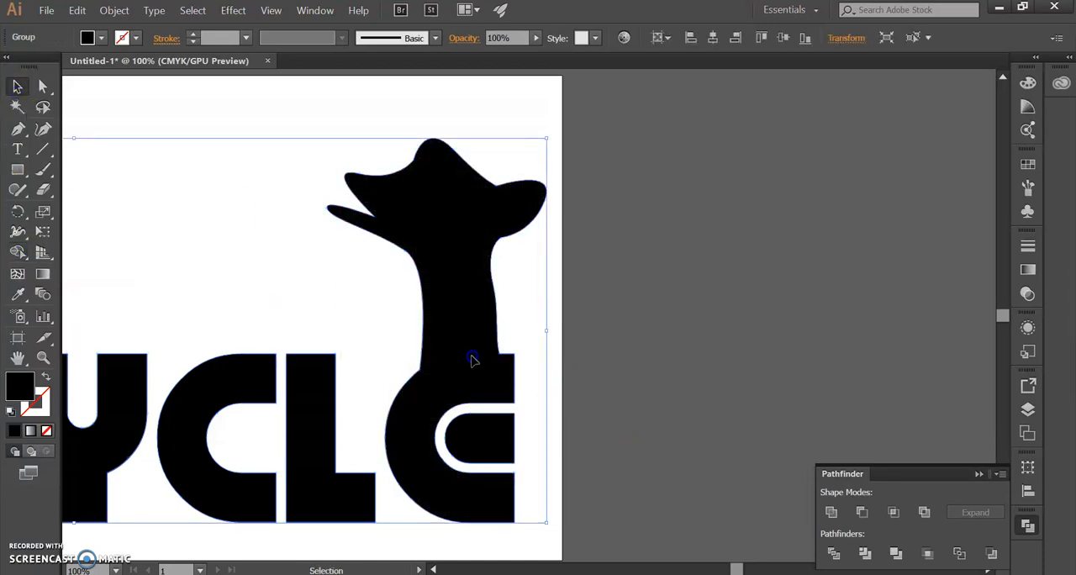
pyautogui.click(601, 446)
pyautogui.click(499, 356)
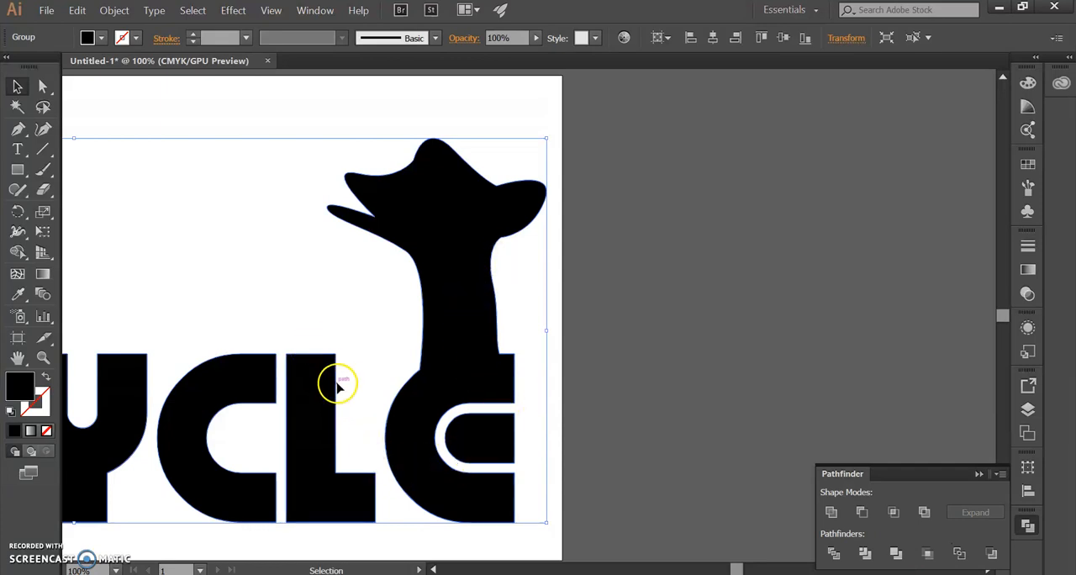
pyautogui.click(305, 275)
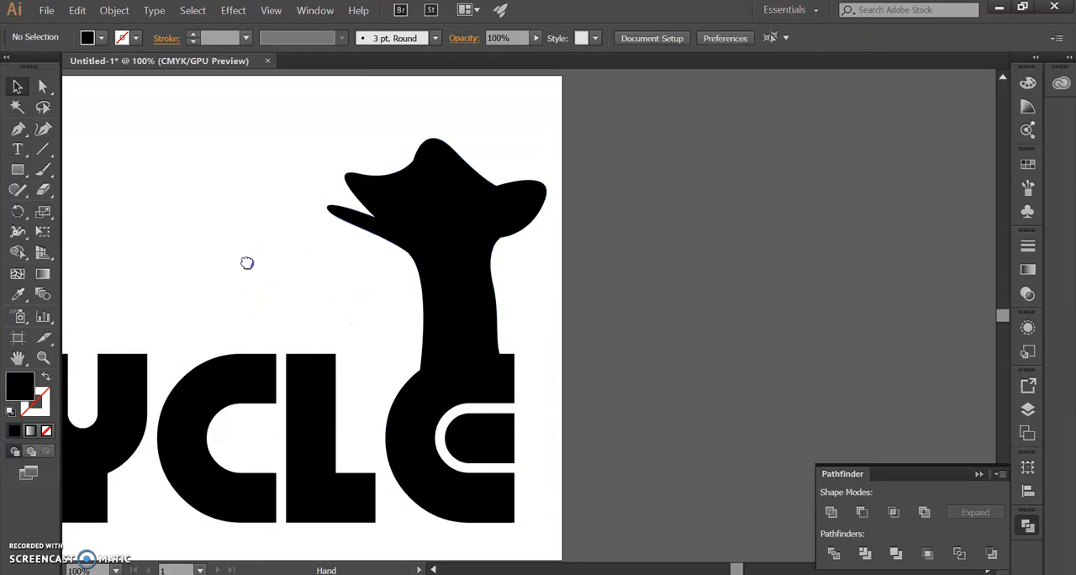
pyautogui.moveTo(247, 260); pyautogui.dragTo(374, 249)
pyautogui.moveTo(192, 403); pyautogui.dragTo(353, 384)
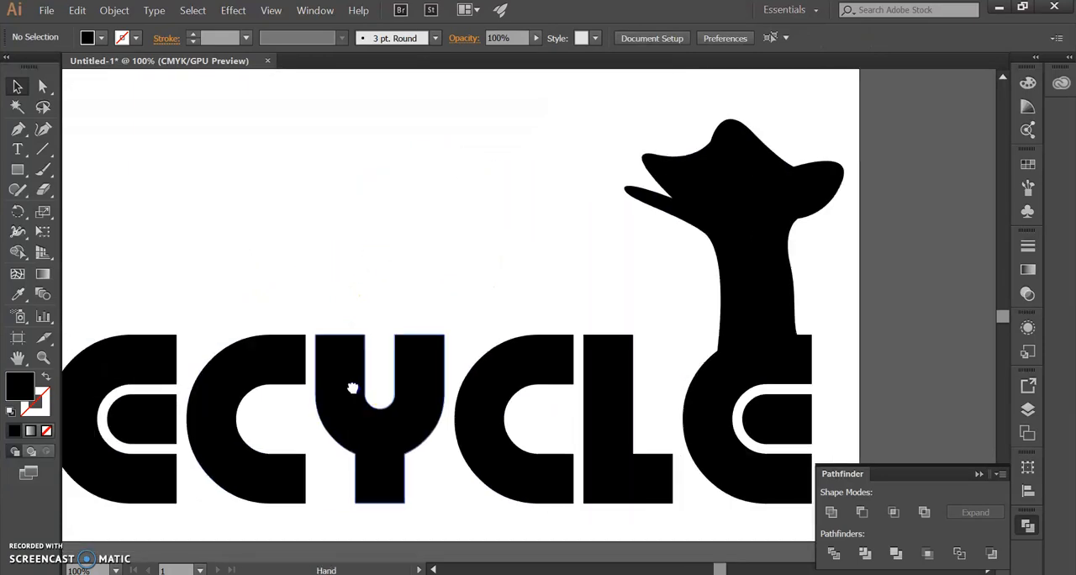
# Step: Select the five vertical lines above the R
pyautogui.scroll(-2, 354, 437)
pyautogui.moveTo(271, 415); pyautogui.dragTo(426, 387)
pyautogui.scroll(1, 318, 411)
pyautogui.moveTo(297, 330); pyautogui.dragTo(342, 378)
pyautogui.scroll(2, 341, 377)
pyautogui.moveTo(278, 392); pyautogui.dragTo(295, 422)
pyautogui.moveTo(436, 332); pyautogui.dragTo(260, 329)
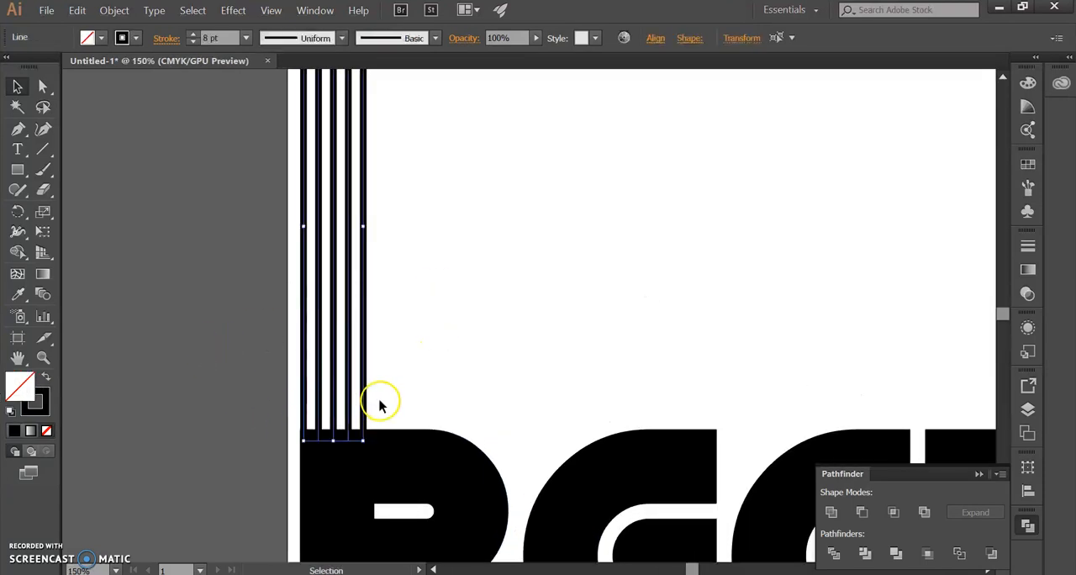
# Step: Examine the selected lines' stroke paths up close and where their lower ends overlap the R
pyautogui.scroll(2, 379, 403)
pyautogui.scroll(2, 374, 395)
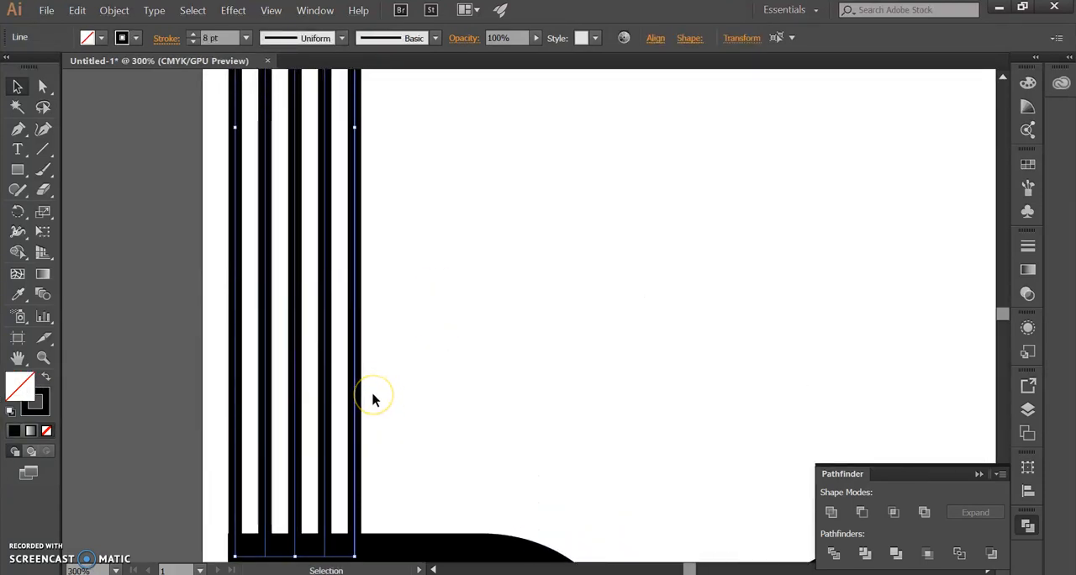
pyautogui.scroll(2, 233, 414)
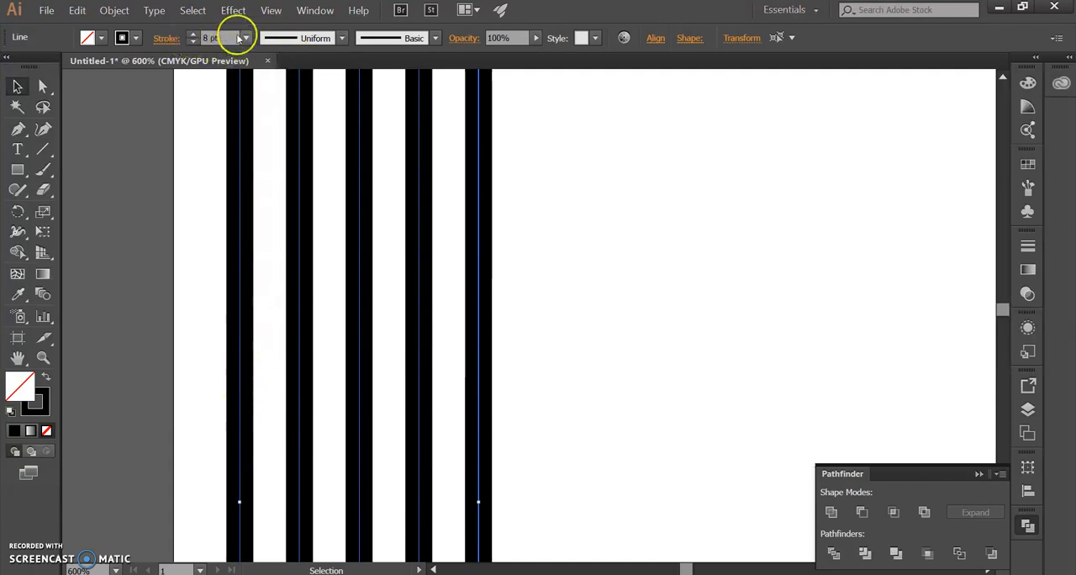
pyautogui.scroll(-3, 475, 407)
pyautogui.scroll(-3, 475, 416)
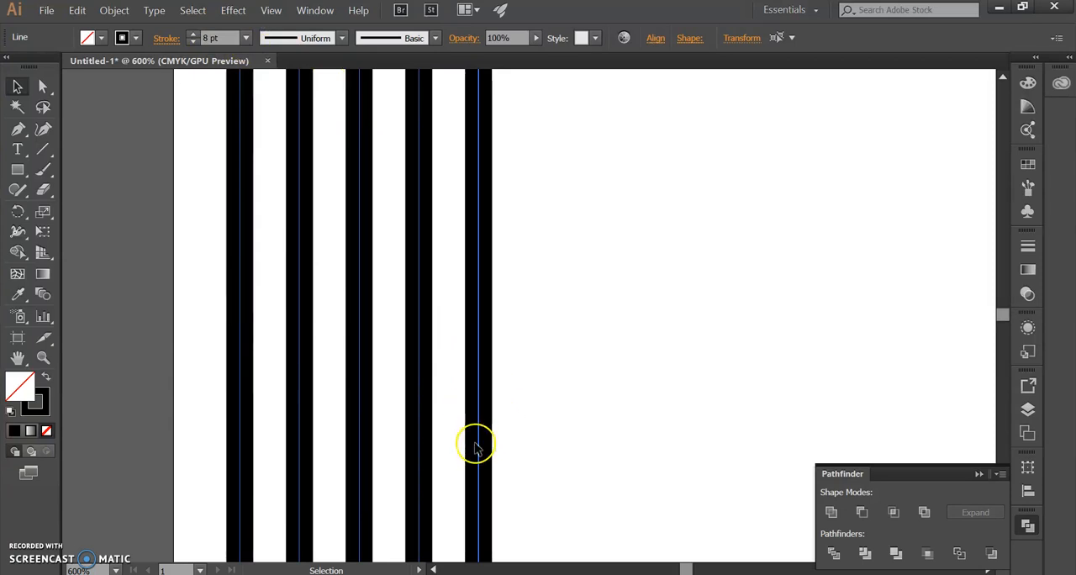
pyautogui.scroll(-3, 477, 451)
pyautogui.scroll(-2, 476, 446)
pyautogui.scroll(1, 536, 362)
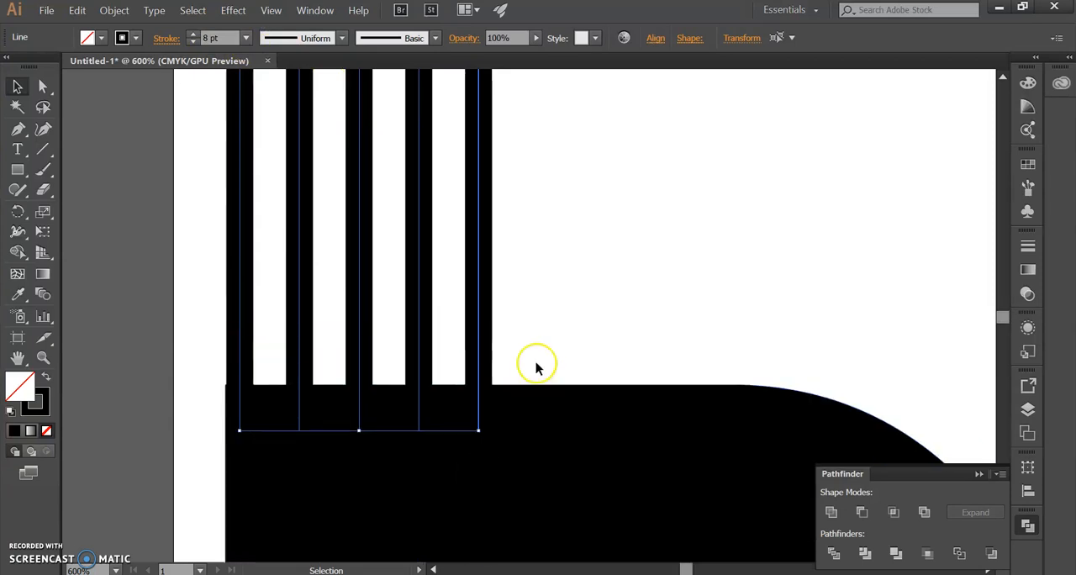
# Step: Reselect the five vertical lines and expand their fill and stroke into filled shapes
pyautogui.click(529, 310)
pyautogui.moveTo(535, 295); pyautogui.dragTo(68, 267)
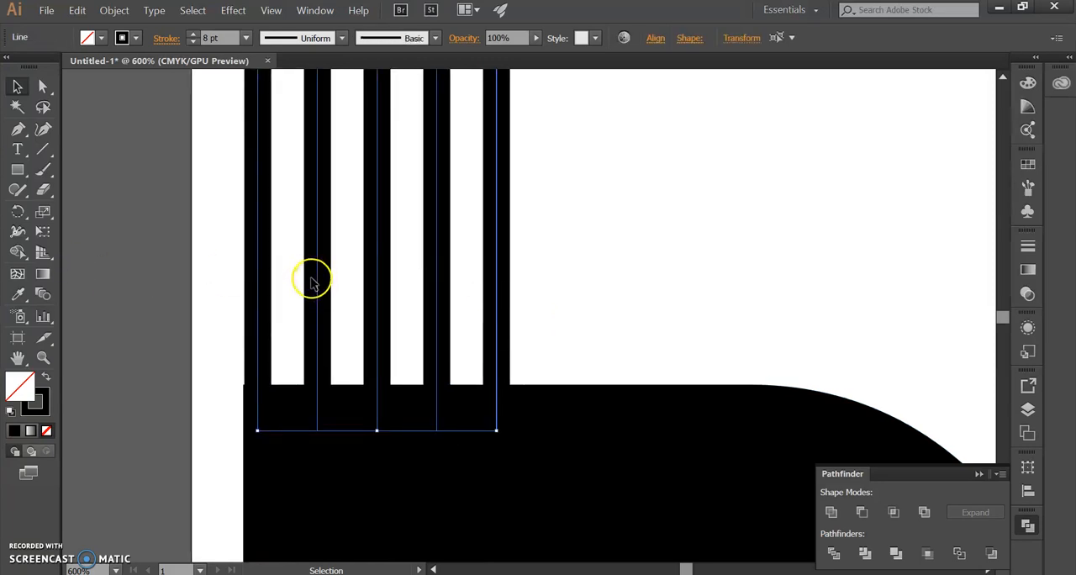
pyautogui.click(594, 225)
pyautogui.moveTo(610, 147); pyautogui.dragTo(188, 269)
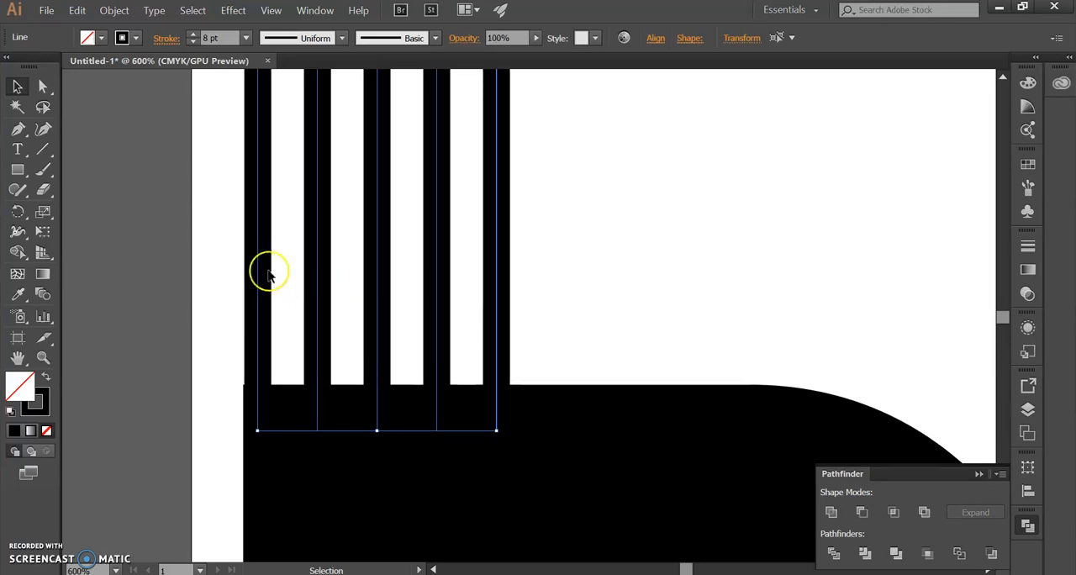
pyautogui.click(122, 11)
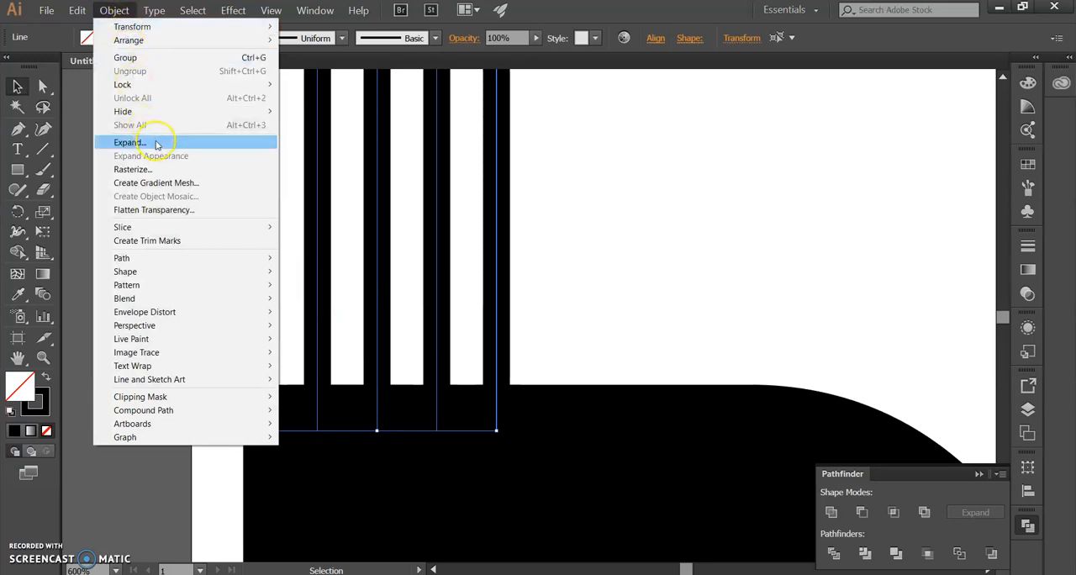
pyautogui.click(156, 143)
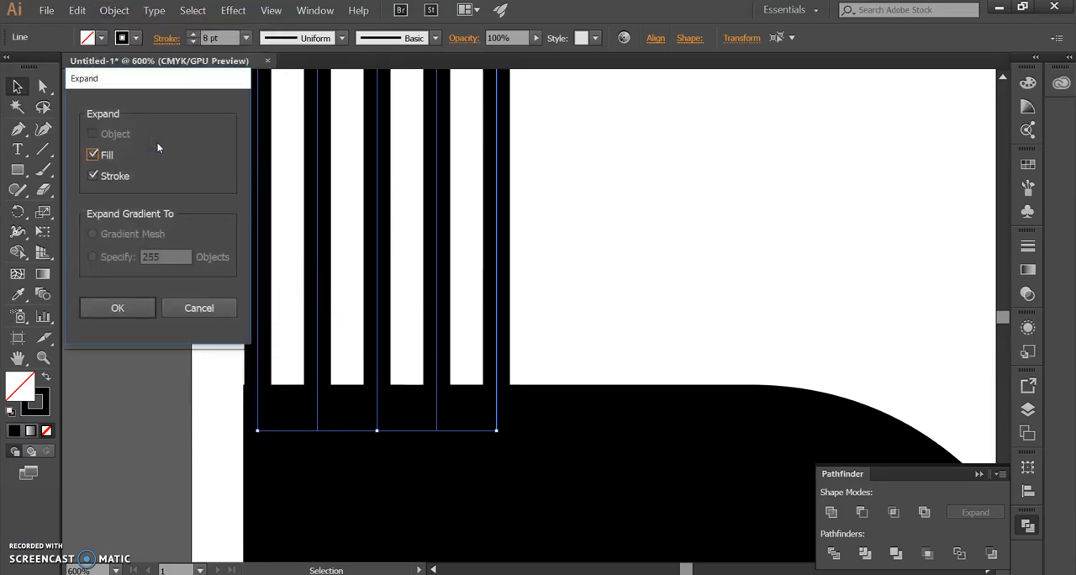
pyautogui.moveTo(152, 78)
pyautogui.mouseDown()
pyautogui.moveTo(167, 92)
pyautogui.moveTo(161, 87)
pyautogui.mouseUp()
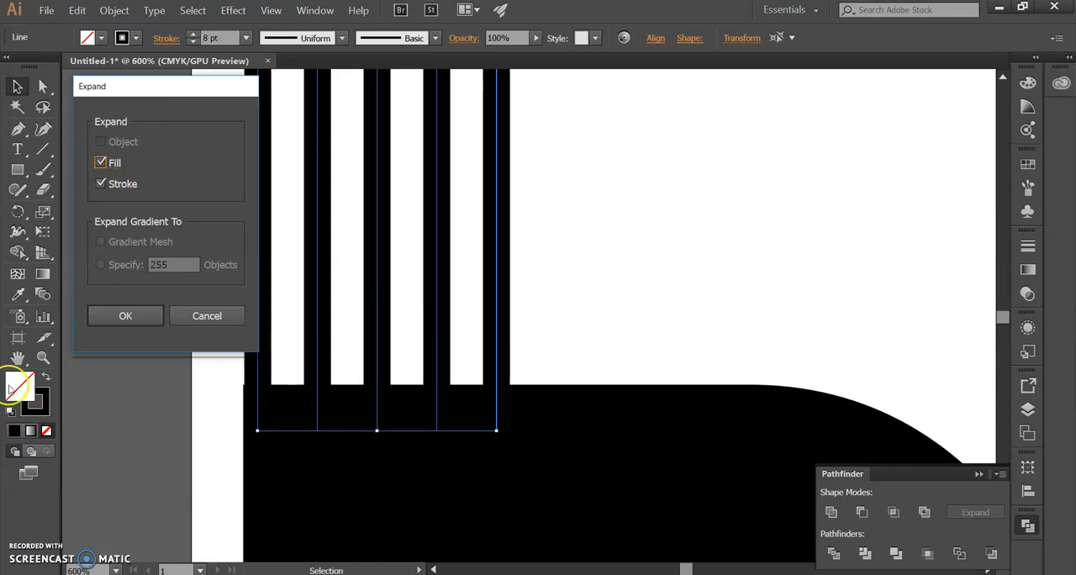
pyautogui.click(151, 317)
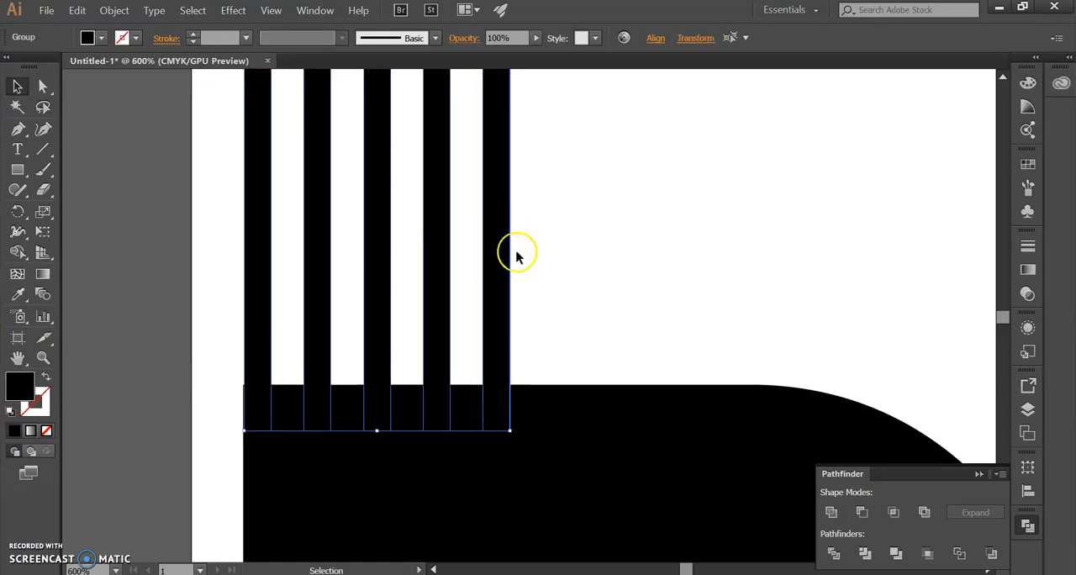
# Step: Examine the expanded lines' fill and outlines along their length down to the overlap with the R
pyautogui.scroll(1, 449, 412)
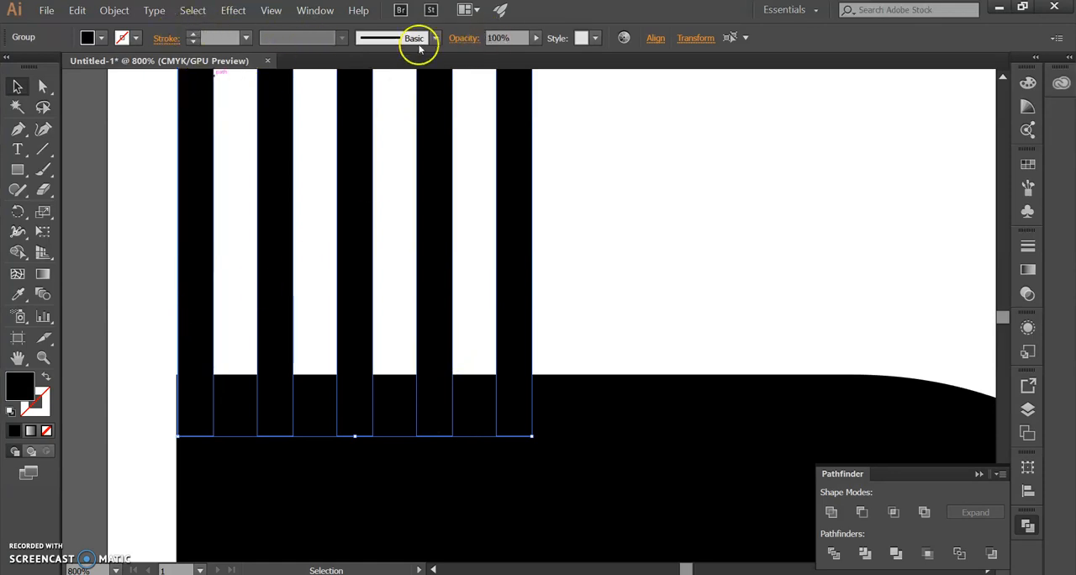
pyautogui.click(21, 389)
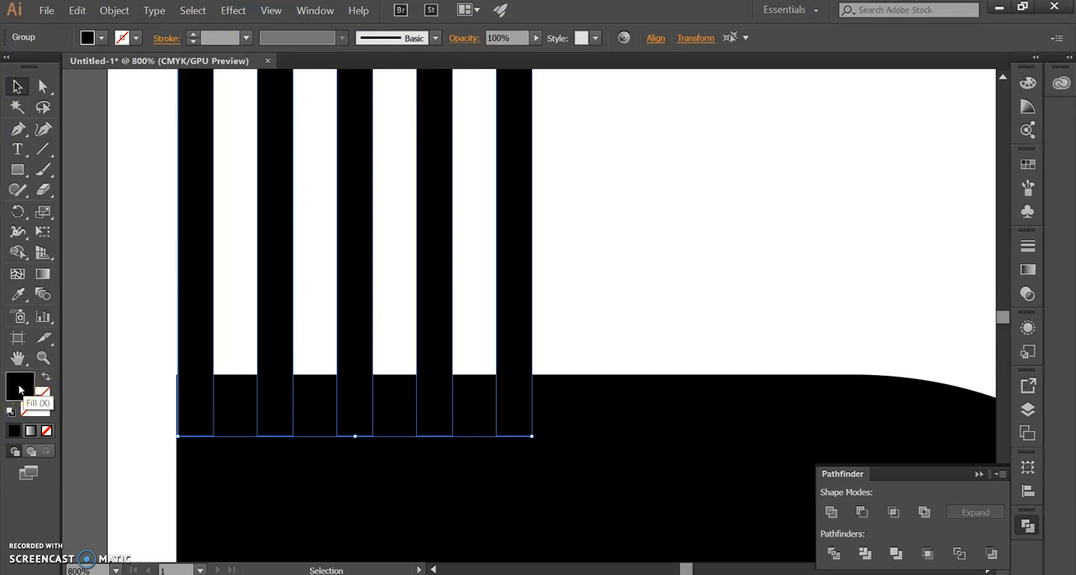
pyautogui.click(396, 347)
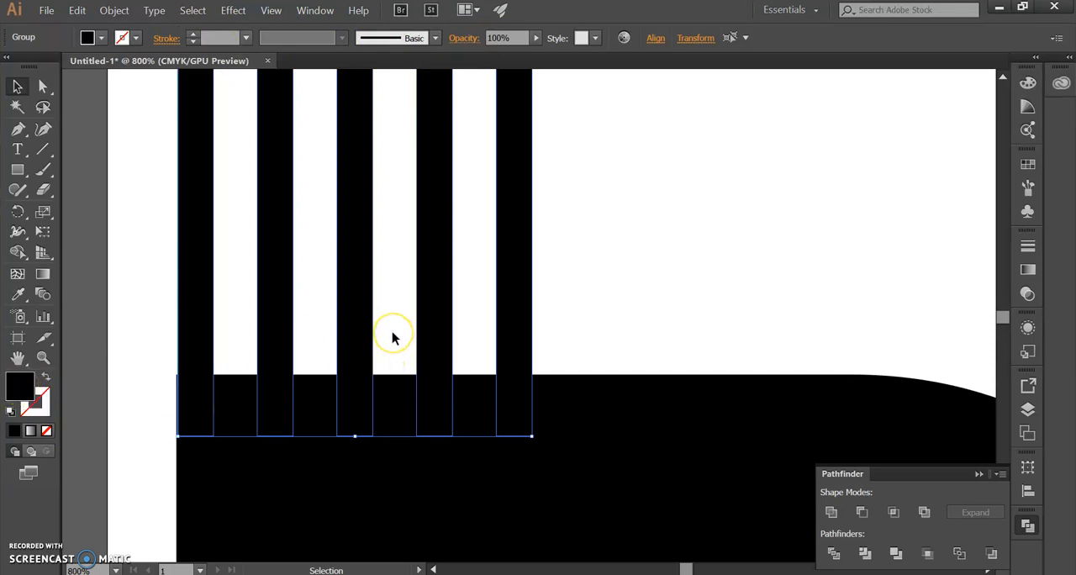
pyautogui.scroll(-3, 391, 333)
pyautogui.moveTo(418, 233); pyautogui.dragTo(425, 471)
pyautogui.moveTo(418, 269); pyautogui.dragTo(436, 420)
pyautogui.moveTo(412, 185); pyautogui.dragTo(407, 290)
pyautogui.click(421, 384)
pyautogui.scroll(-2, 421, 384)
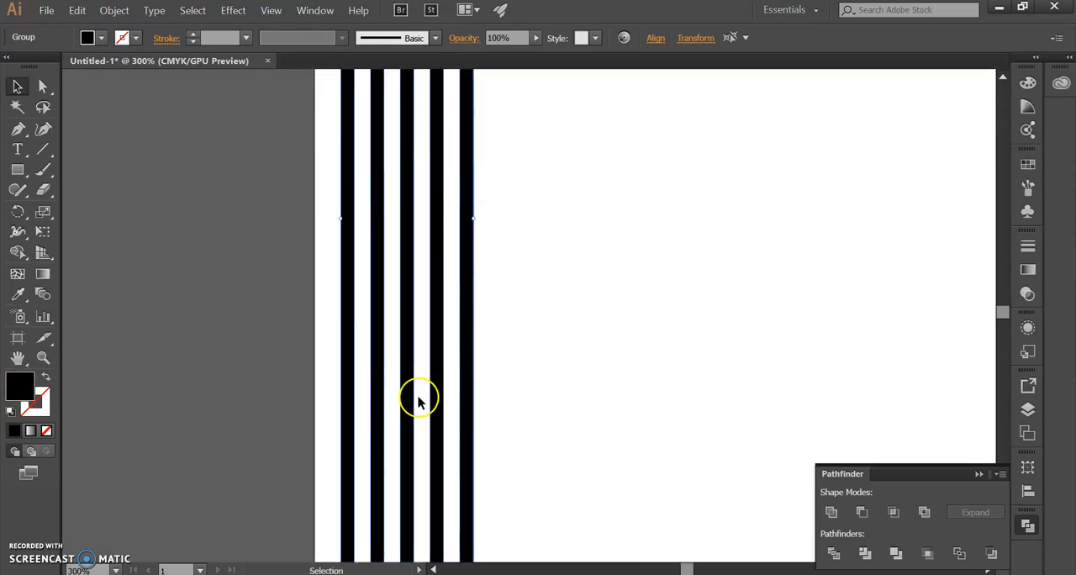
pyautogui.scroll(-5, 418, 401)
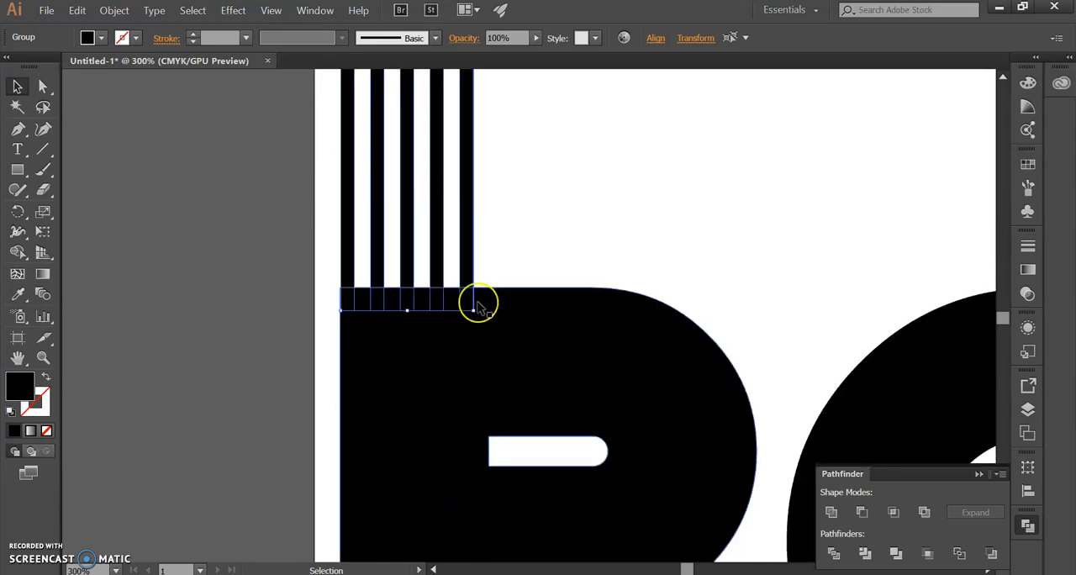
# Step: Select the expanded lines together with the RECYCLE lettering and unite them with Pathfinder
pyautogui.scroll(2, 477, 306)
pyautogui.click(435, 200)
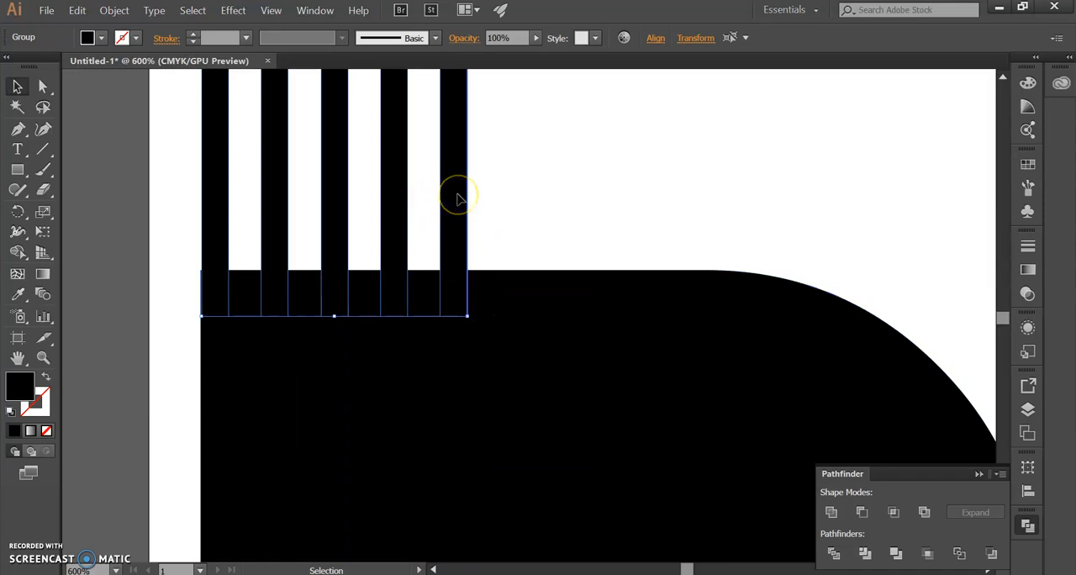
pyautogui.keyDown('shift'); pyautogui.click(551, 342); pyautogui.keyUp('shift')
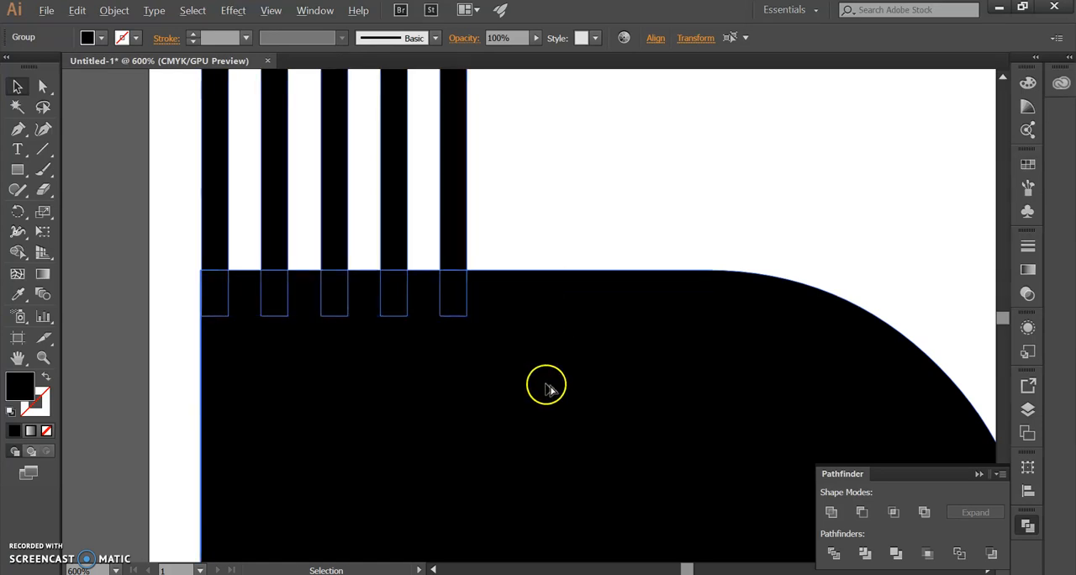
pyautogui.scroll(-3, 543, 384)
pyautogui.moveTo(604, 377); pyautogui.dragTo(542, 377)
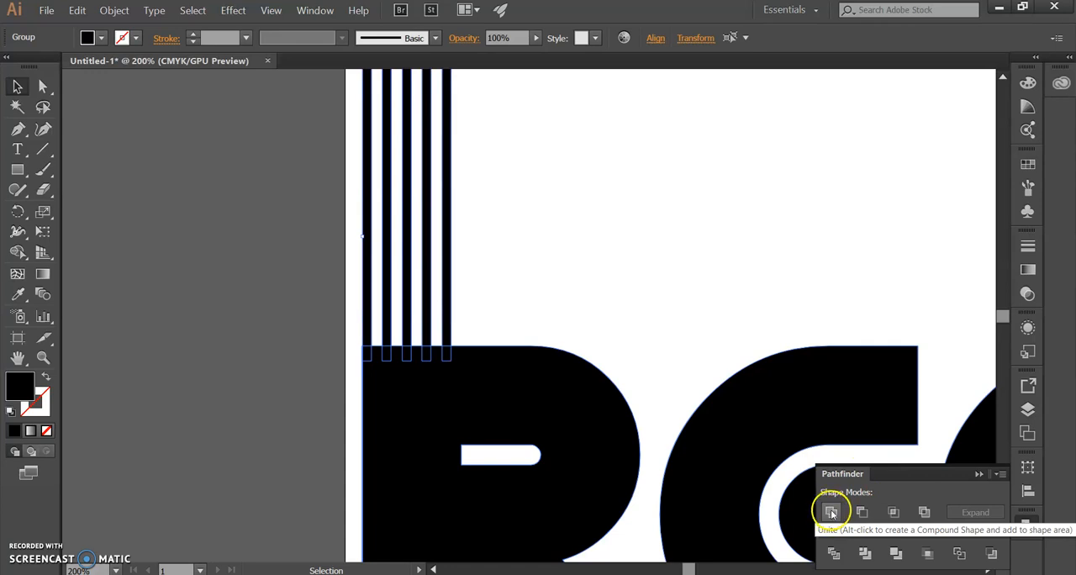
pyautogui.click(317, 12)
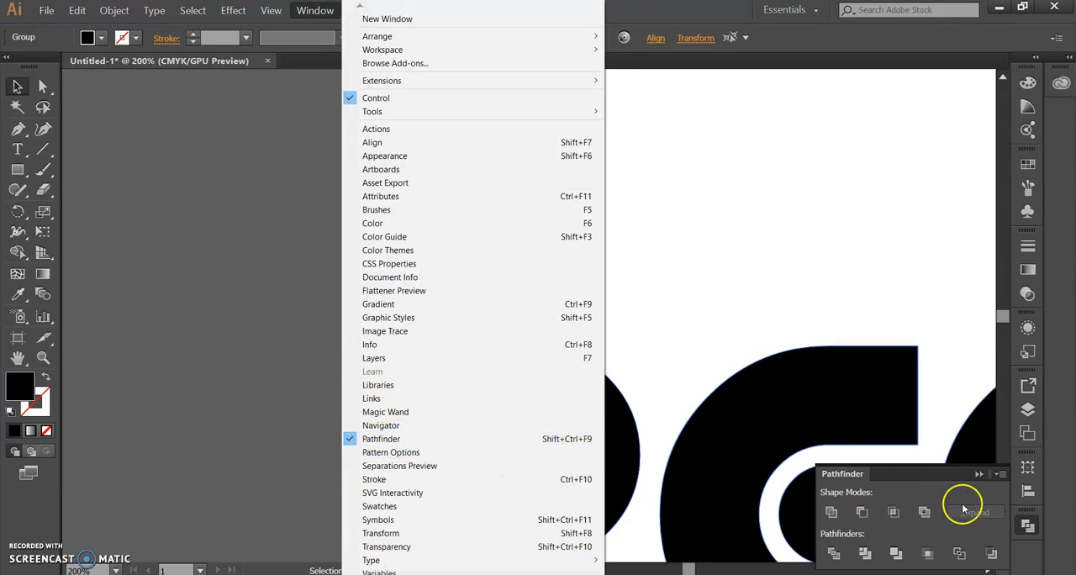
pyautogui.click(943, 487)
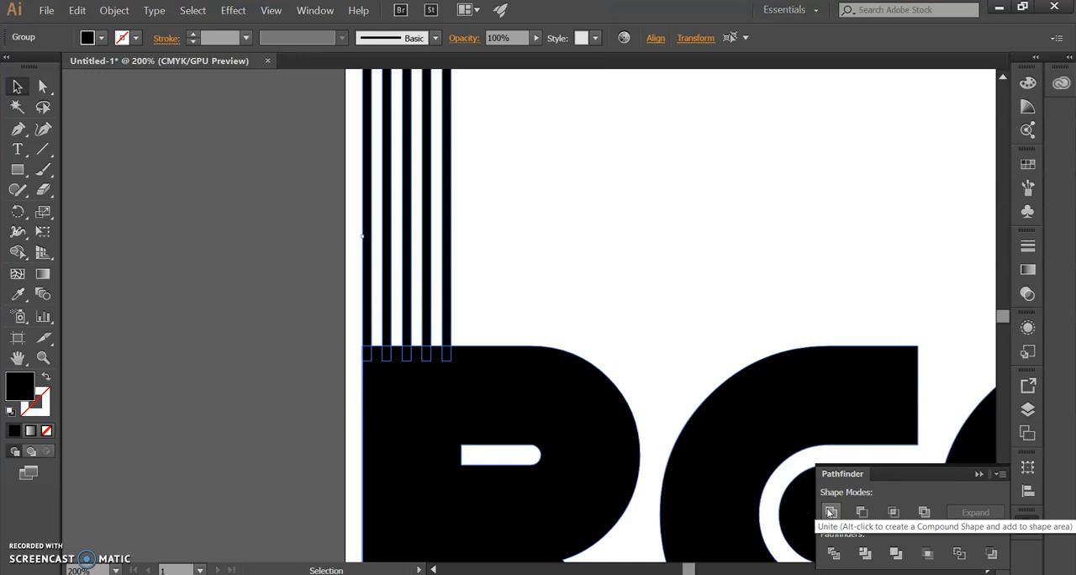
pyautogui.click(830, 511)
pyautogui.click(264, 420)
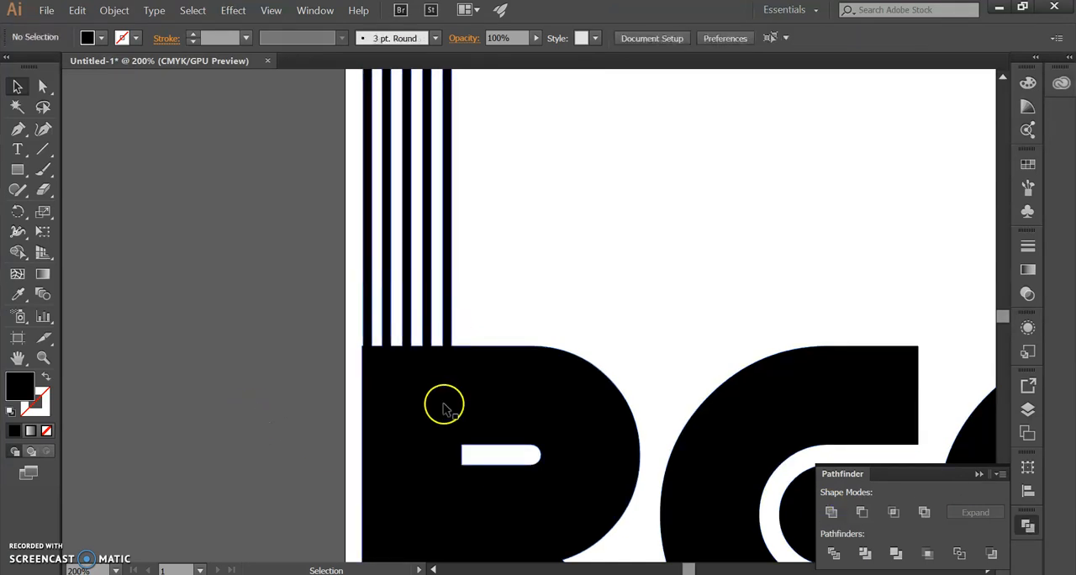
# Step: Draw a small rectangle in the empty area above the lettering, with no fill and a red 1 pt stroke
pyautogui.scroll(-3, 446, 406)
pyautogui.moveTo(616, 437); pyautogui.dragTo(419, 410)
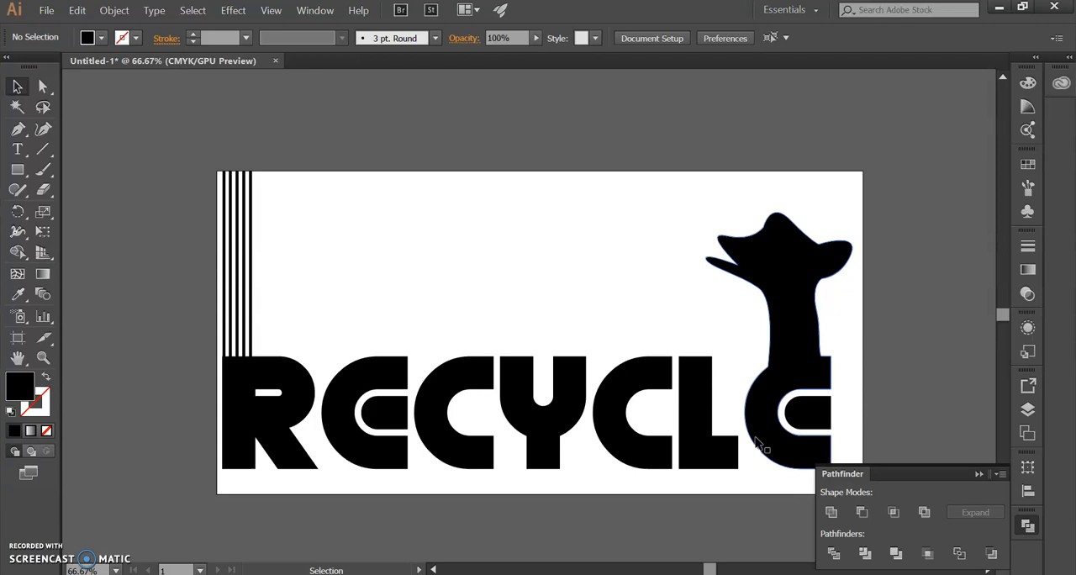
pyautogui.click(17, 167)
pyautogui.moveTo(401, 254); pyautogui.dragTo(480, 304)
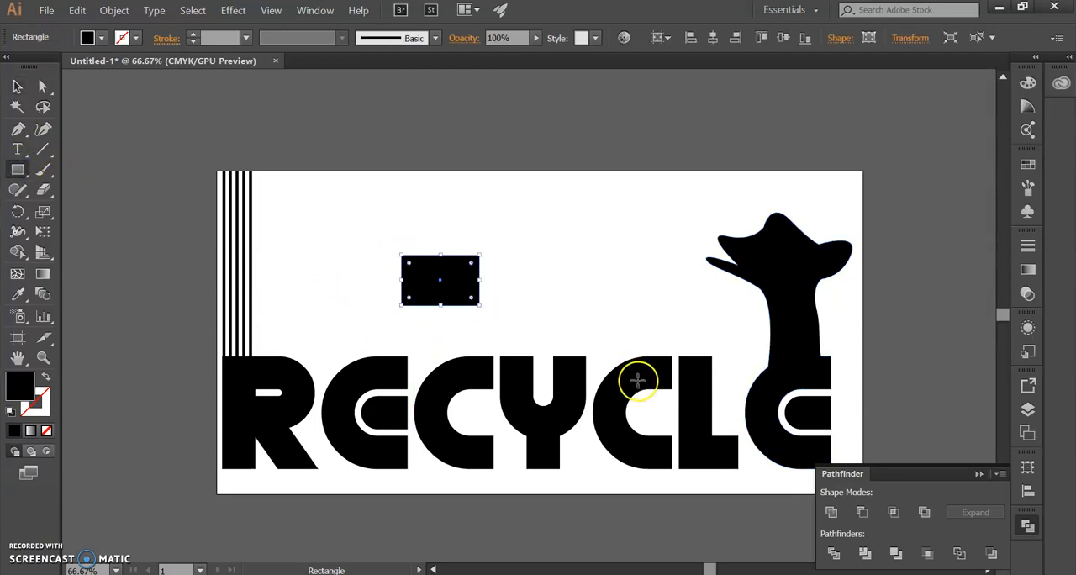
pyautogui.click(46, 430)
pyautogui.click(1029, 163)
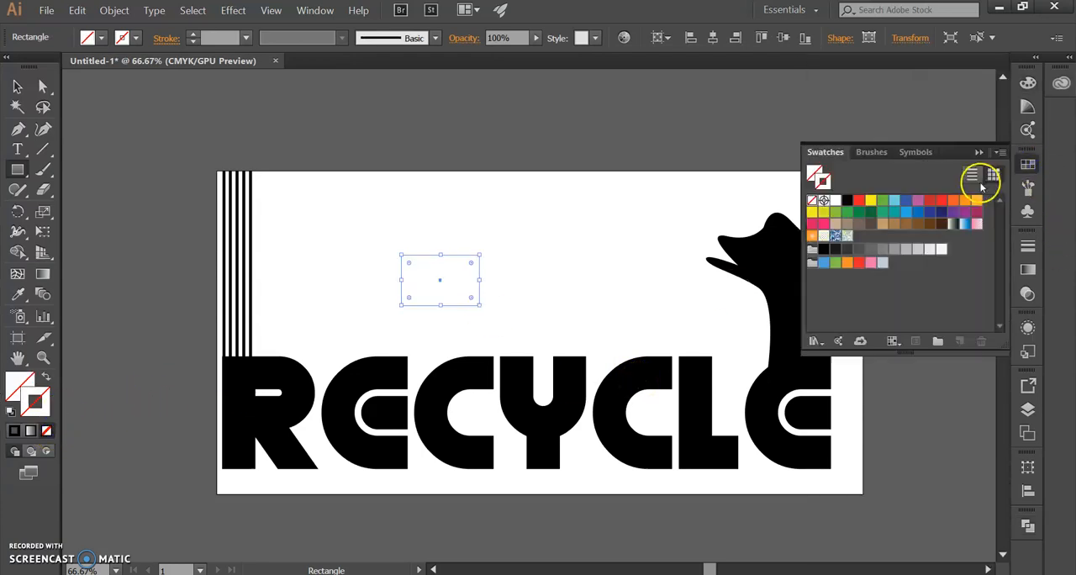
pyautogui.click(945, 201)
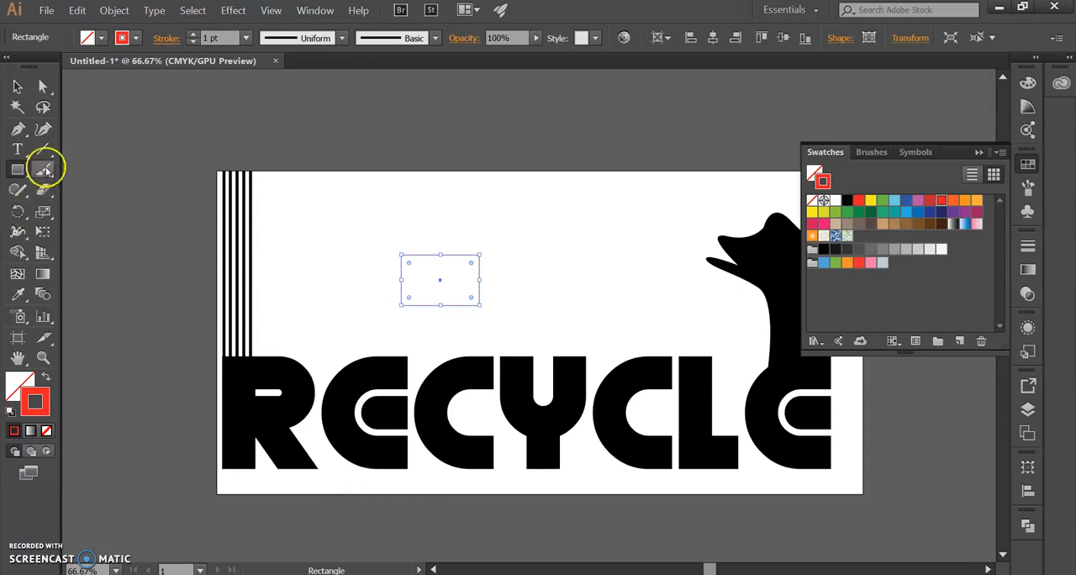
pyautogui.click(11, 82)
pyautogui.click(555, 260)
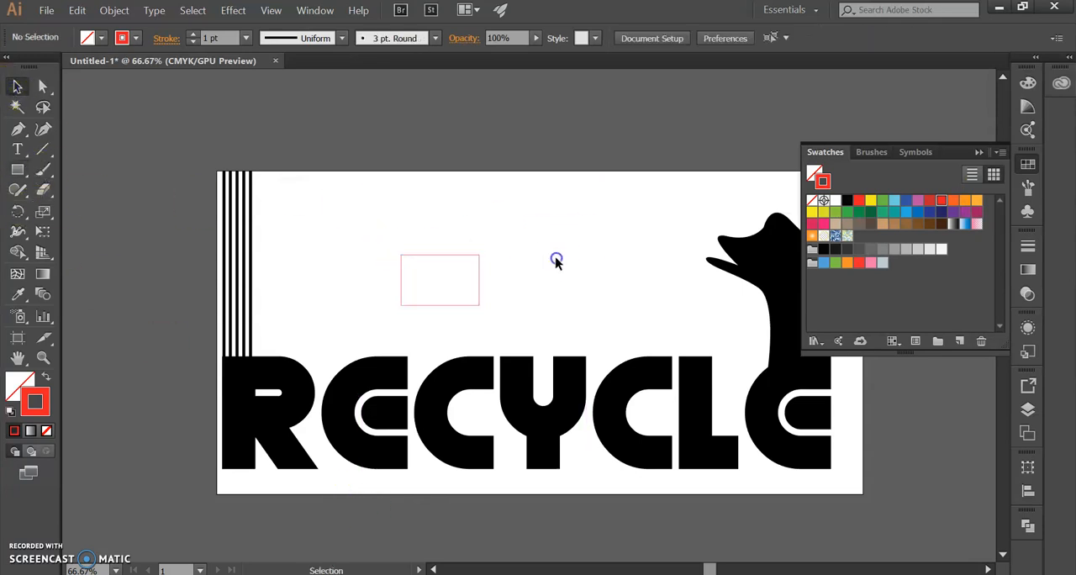
# Step: Inspect the red-outlined rectangle up close and delete it
pyautogui.scroll(2, 486, 296)
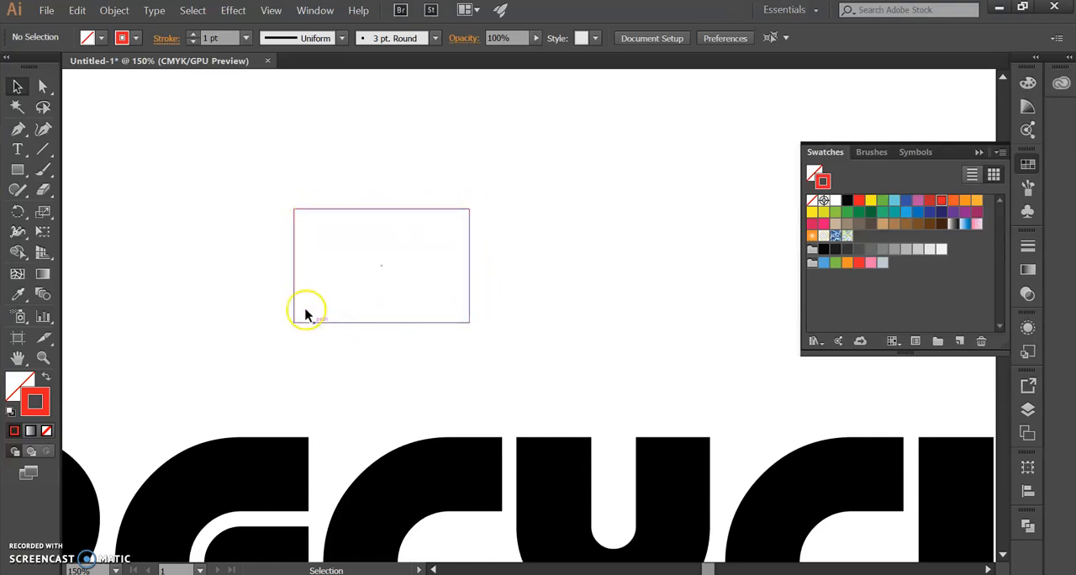
pyautogui.click(458, 320)
pyautogui.click(577, 335)
pyautogui.scroll(-3, 517, 291)
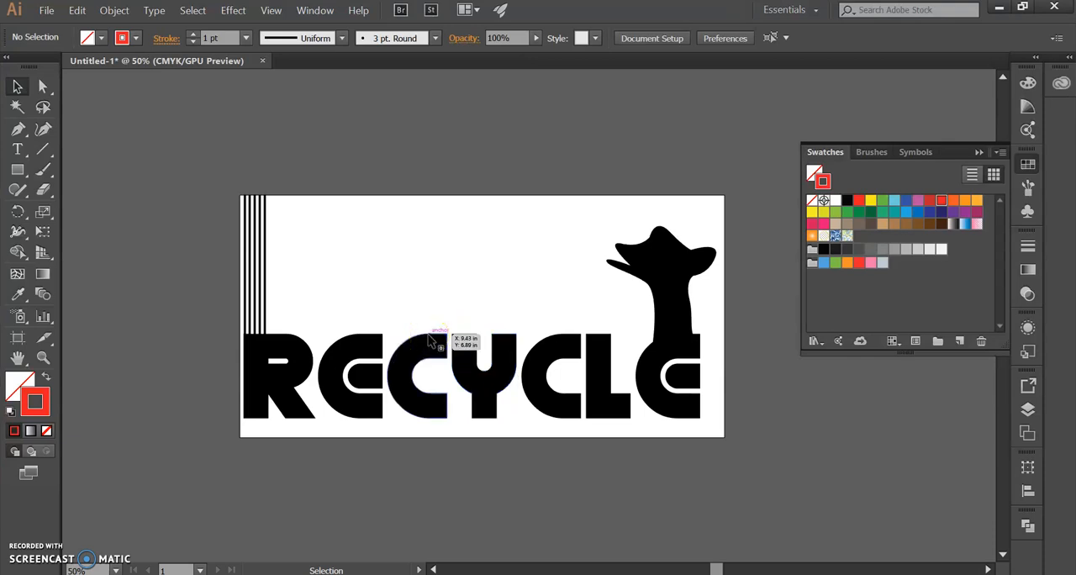
# Step: Switch the document color mode to RGB Color and check the artwork's black by selecting the logo
pyautogui.click(54, 10)
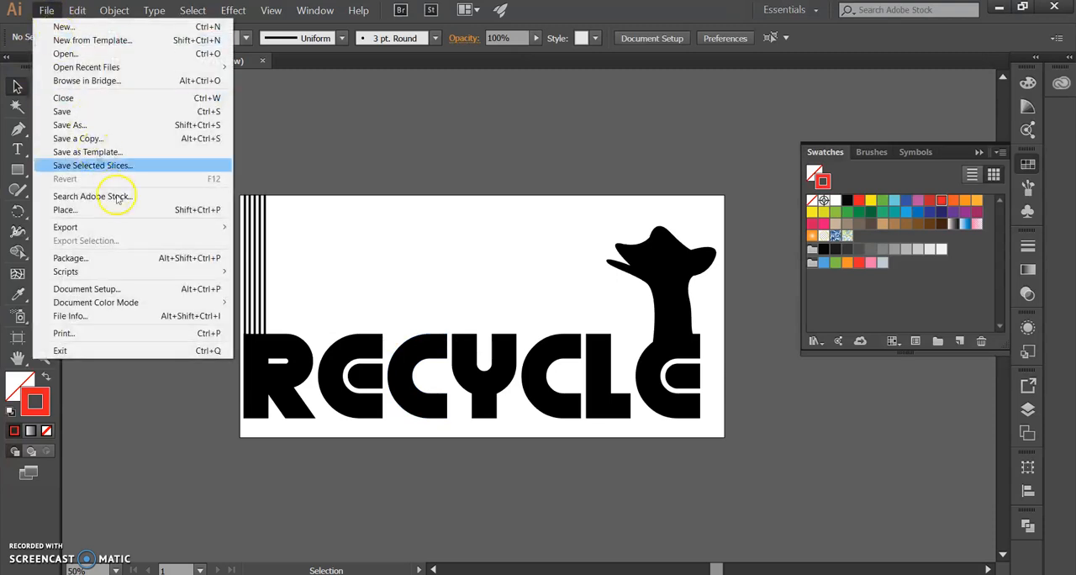
pyautogui.moveTo(132, 306)
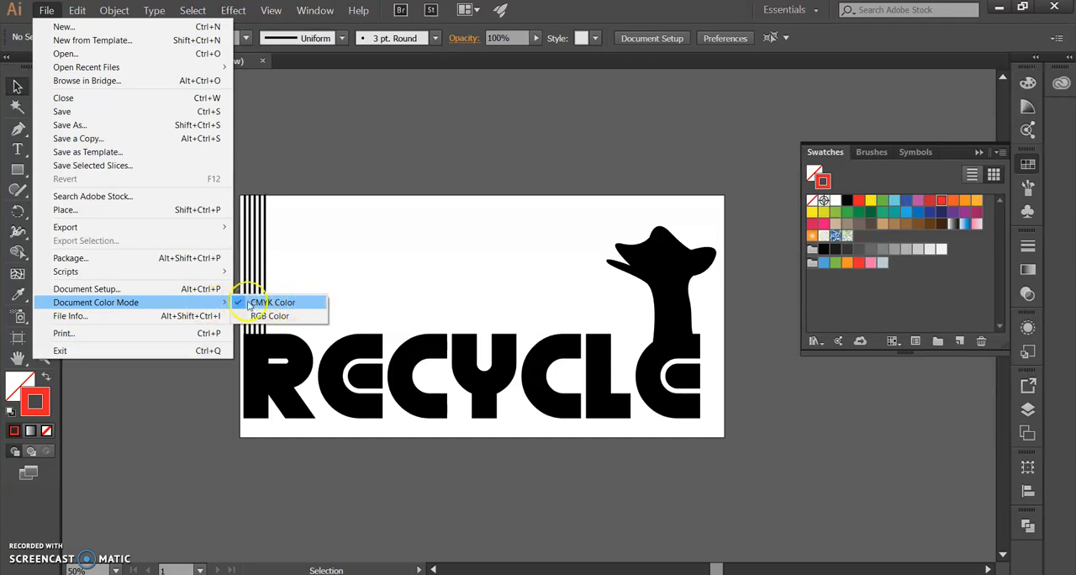
pyautogui.click(299, 321)
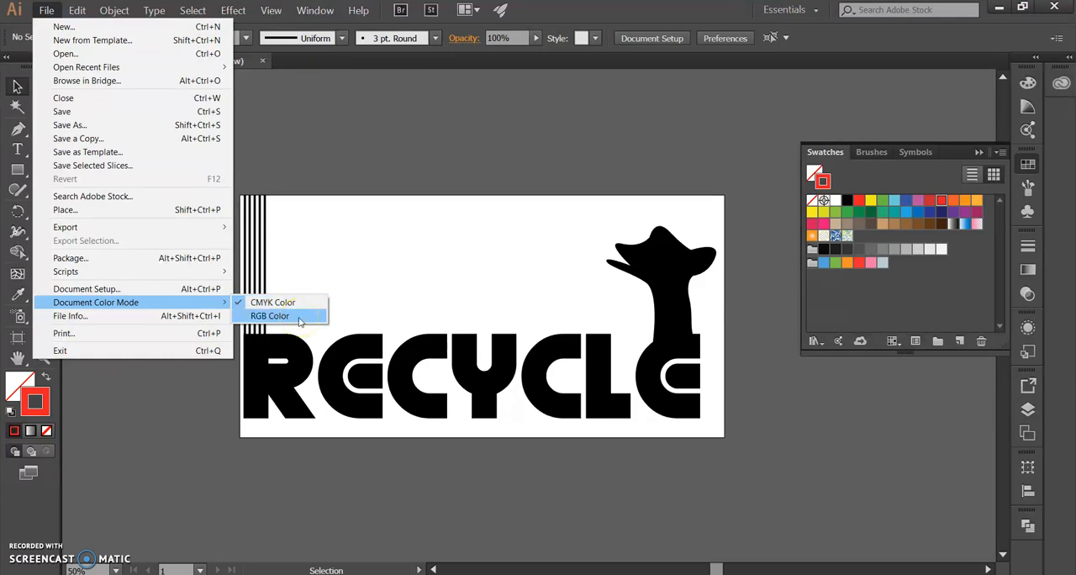
pyautogui.click(299, 320)
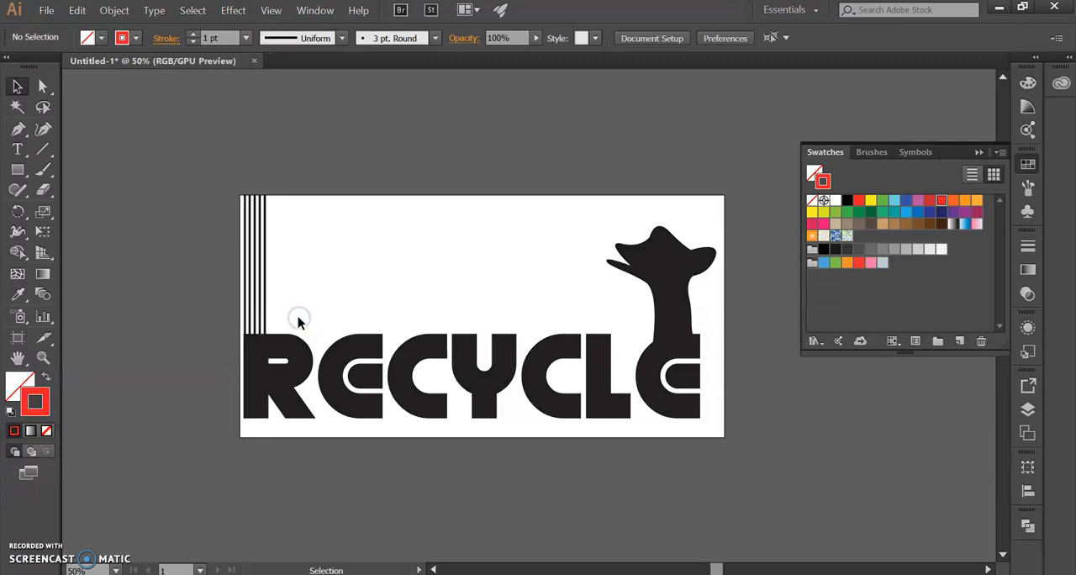
pyautogui.click(414, 389)
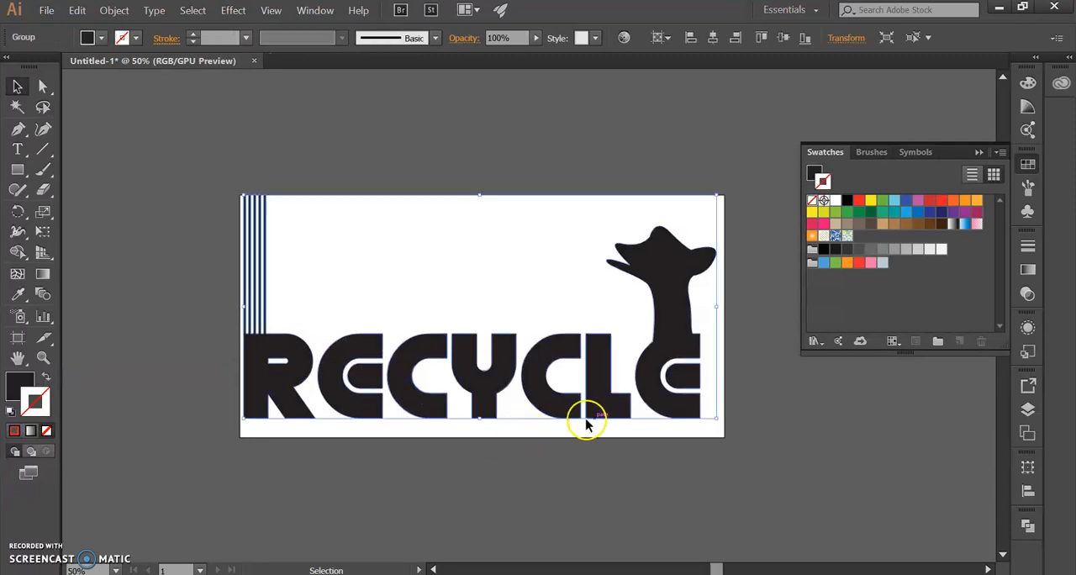
pyautogui.click(734, 245)
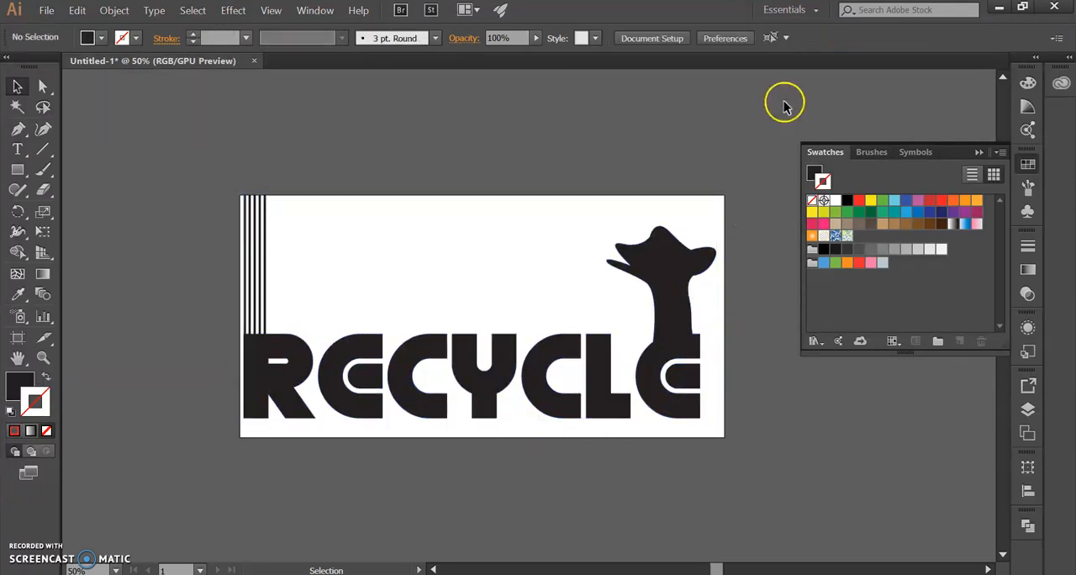
# Step: Select the whole logo, check its current fill color, and deselect it
pyautogui.moveTo(373, 482); pyautogui.dragTo(151, 485)
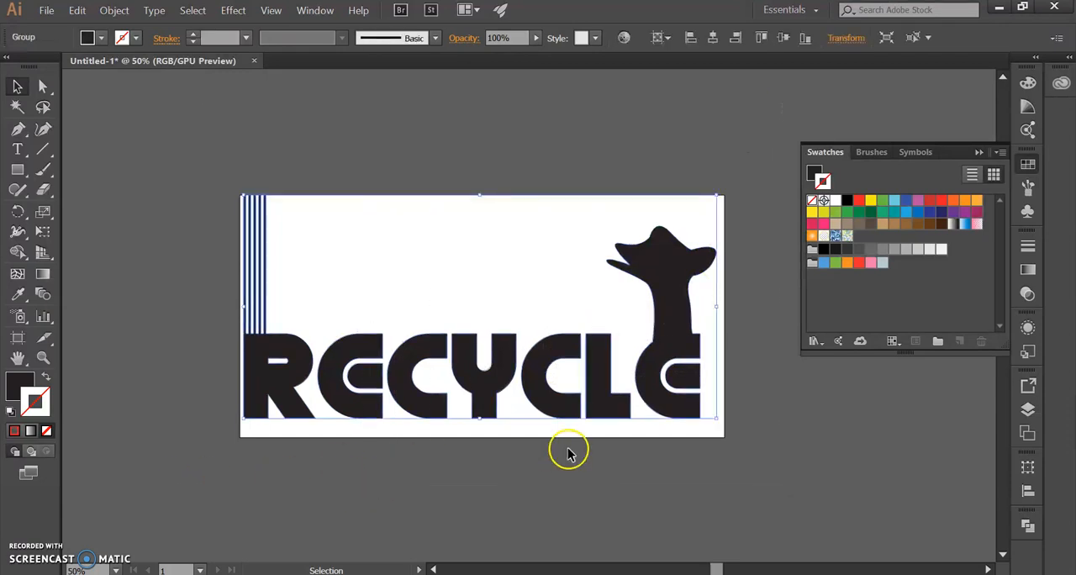
pyautogui.click(24, 389)
pyautogui.click(24, 388)
pyautogui.click(20, 391)
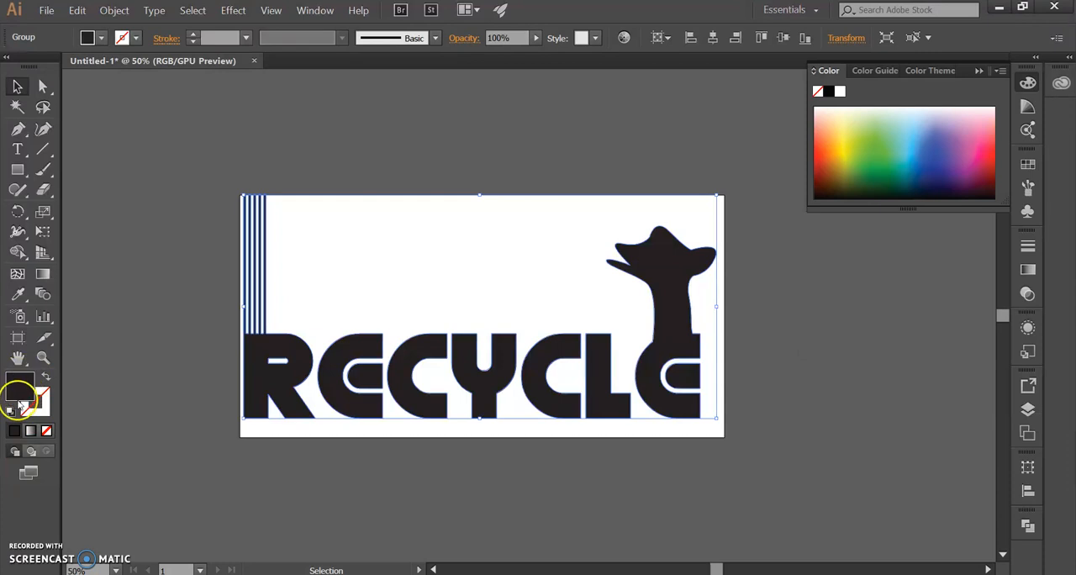
pyautogui.click(620, 313)
pyautogui.click(681, 250)
pyautogui.click(701, 299)
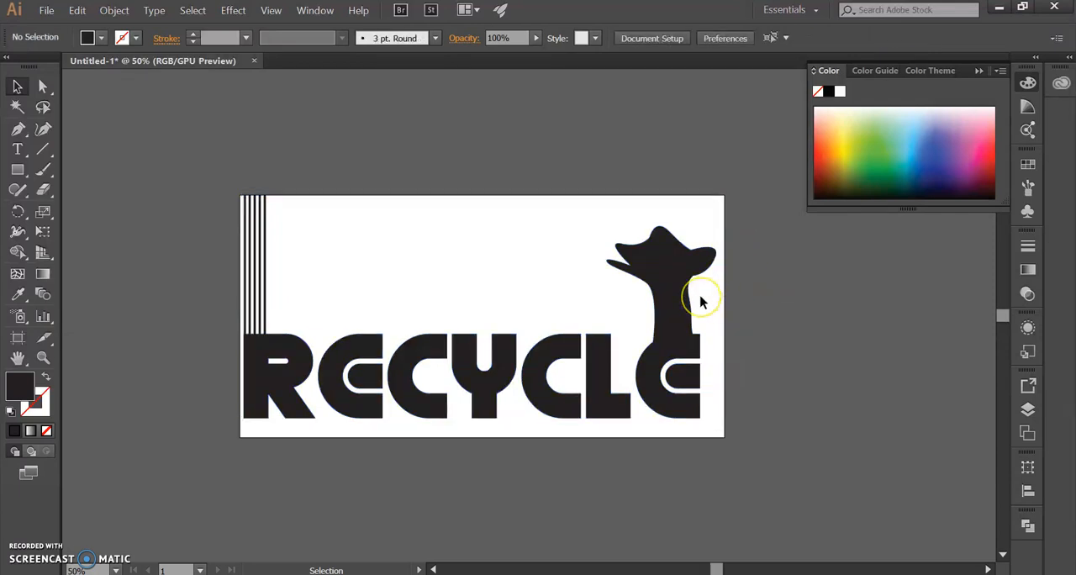
# Step: Select the RECYCLE logo group and fill it with the Black swatch
pyautogui.click(664, 283)
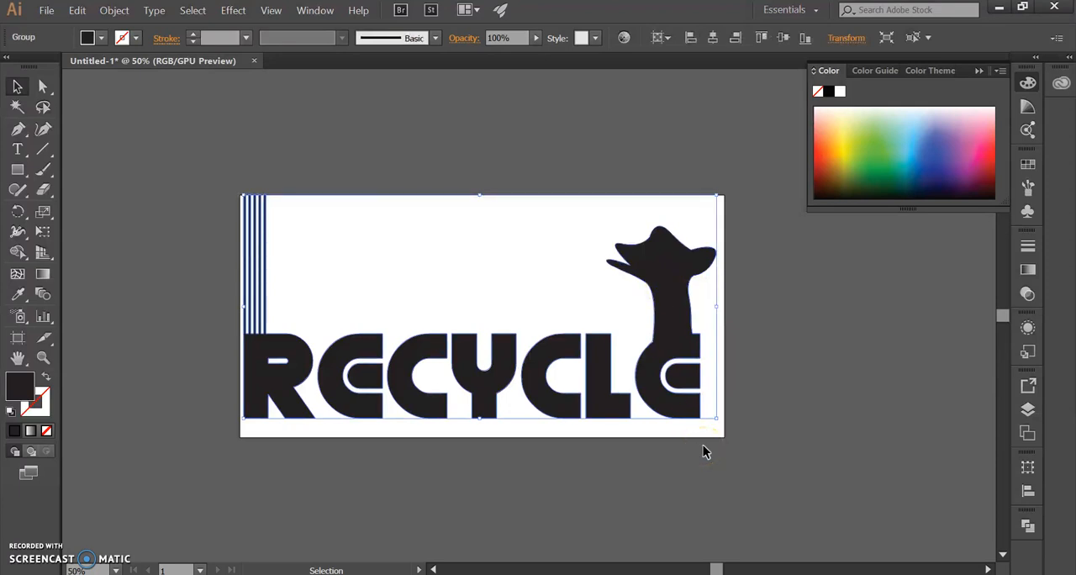
pyautogui.click(1028, 164)
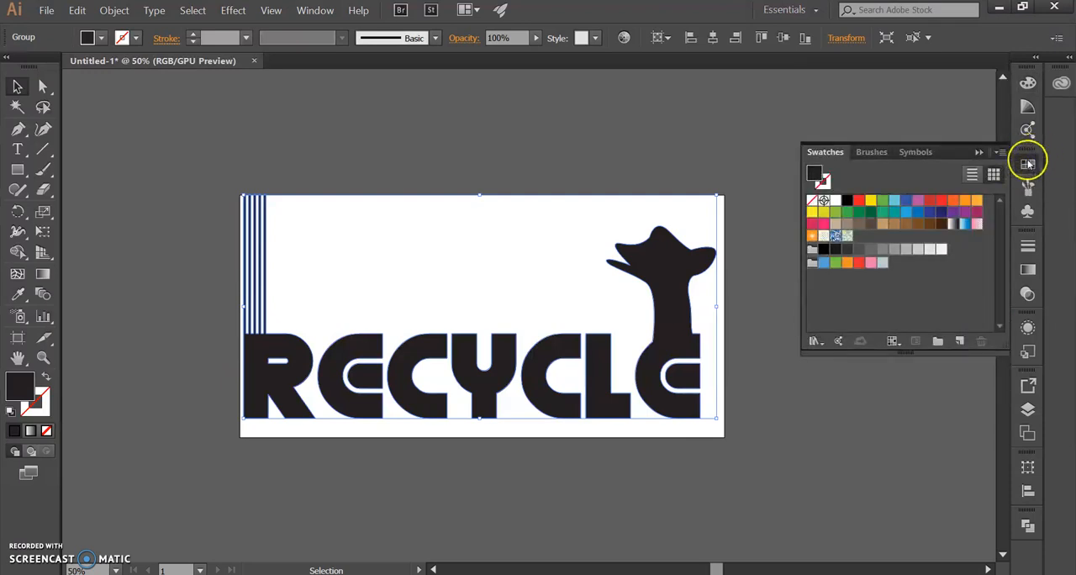
pyautogui.click(1028, 164)
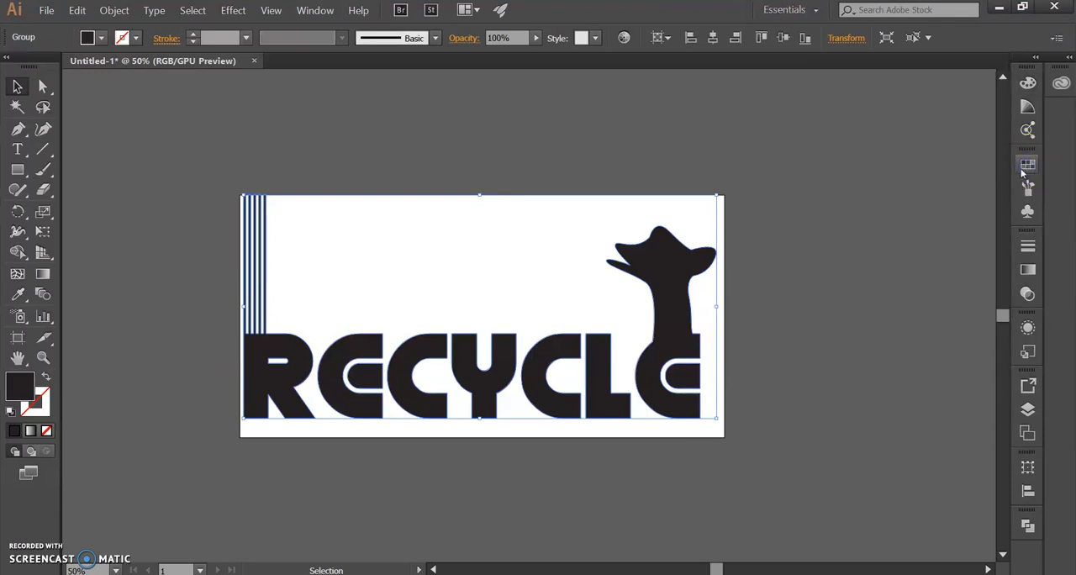
pyautogui.click(816, 12)
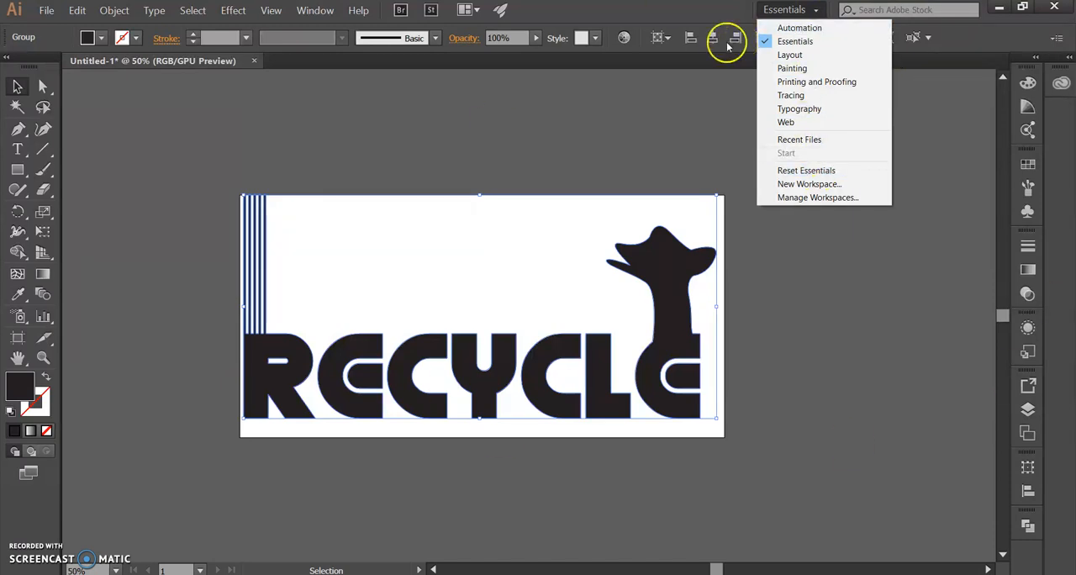
pyautogui.click(1027, 165)
pyautogui.click(1027, 167)
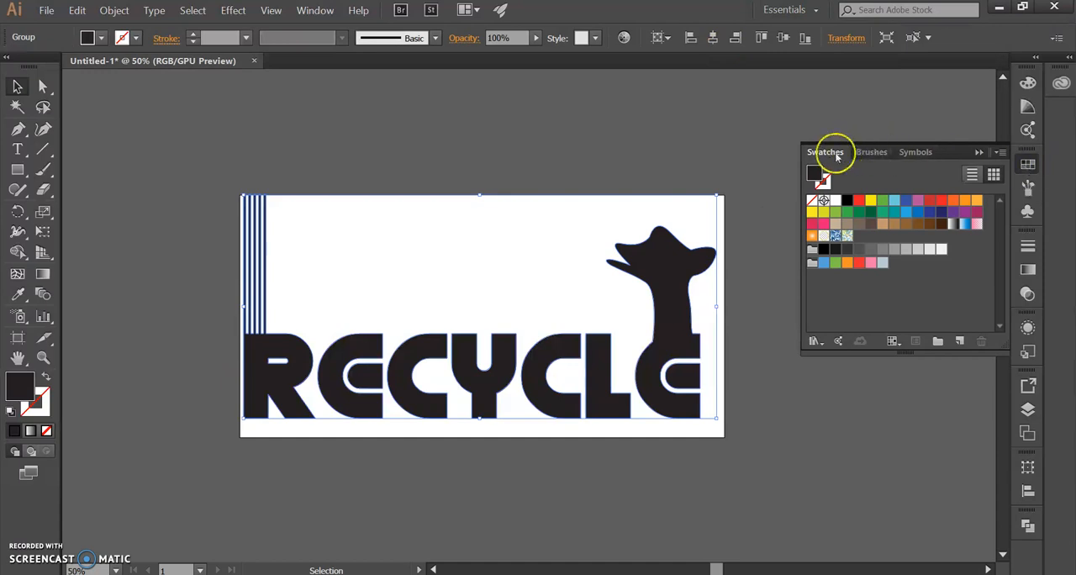
pyautogui.click(846, 201)
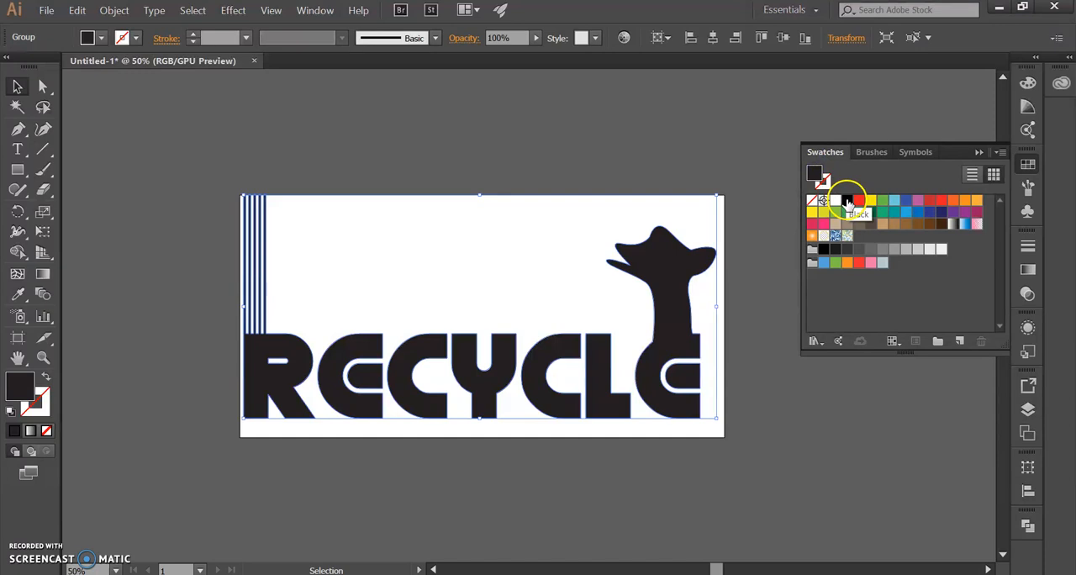
pyautogui.click(847, 204)
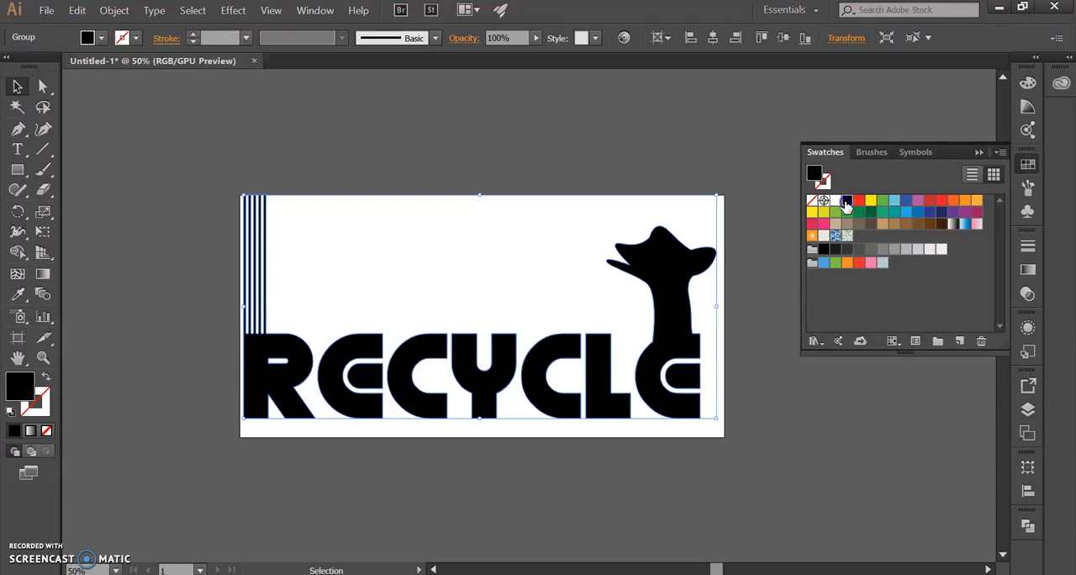
# Step: Review the Black swatch's color mode and its R, G and B values in the swatch options
pyautogui.doubleClick(847, 202)
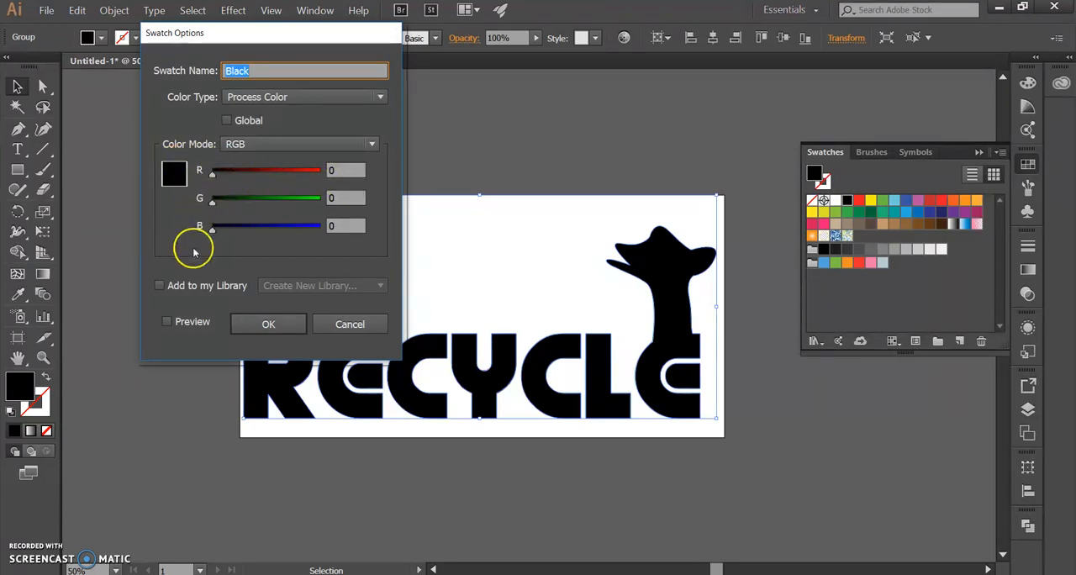
pyautogui.click(337, 171)
pyautogui.click(336, 197)
pyautogui.click(342, 226)
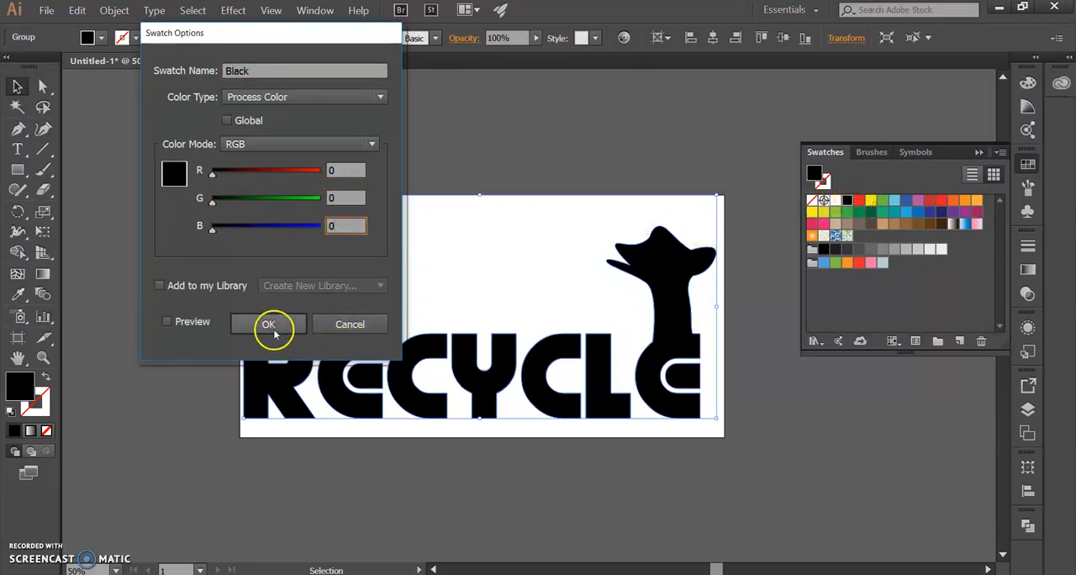
pyautogui.click(271, 328)
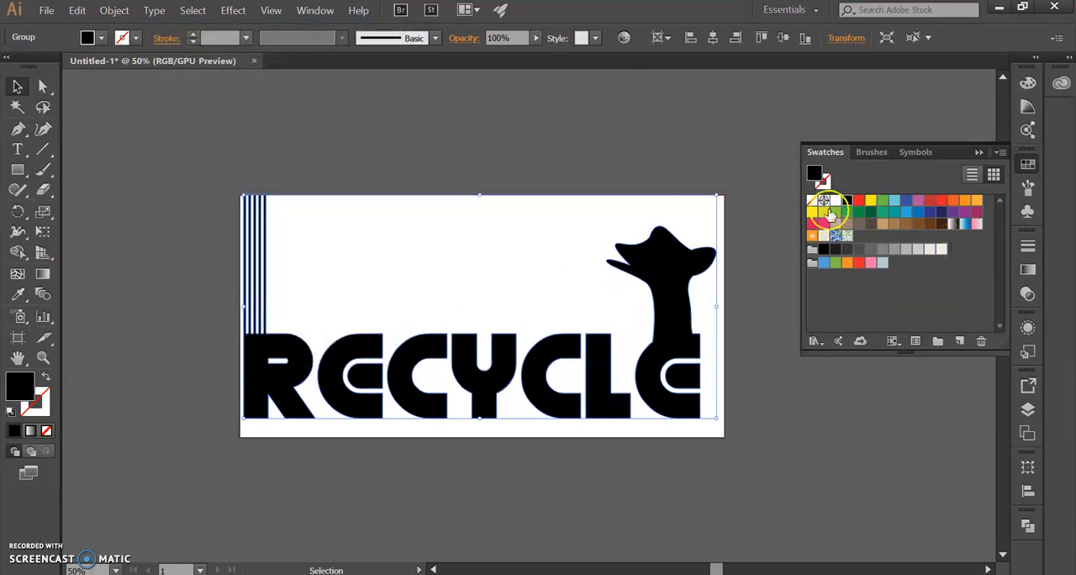
pyautogui.doubleClick(848, 201)
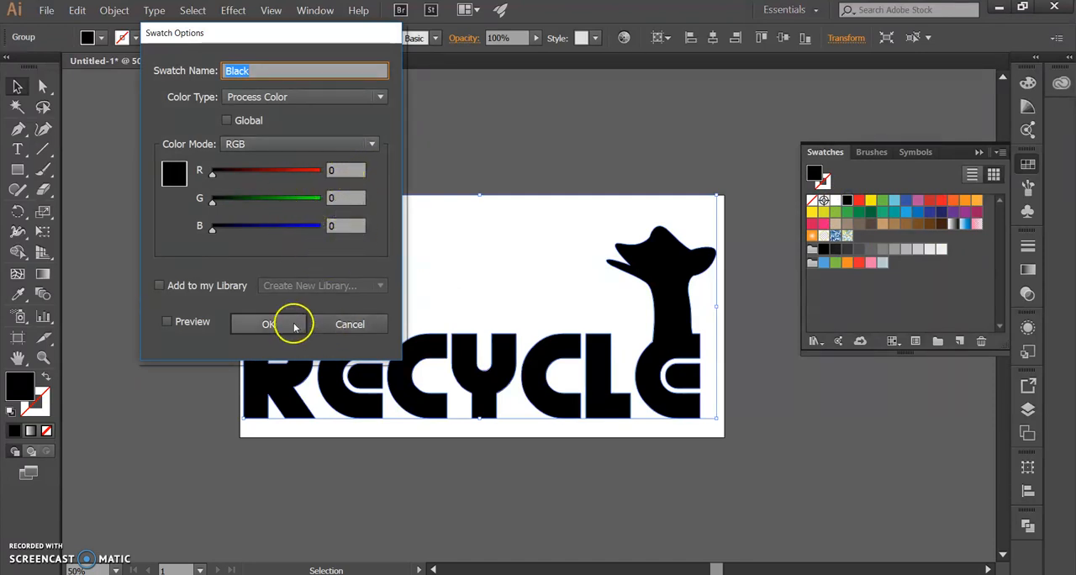
pyautogui.click(269, 325)
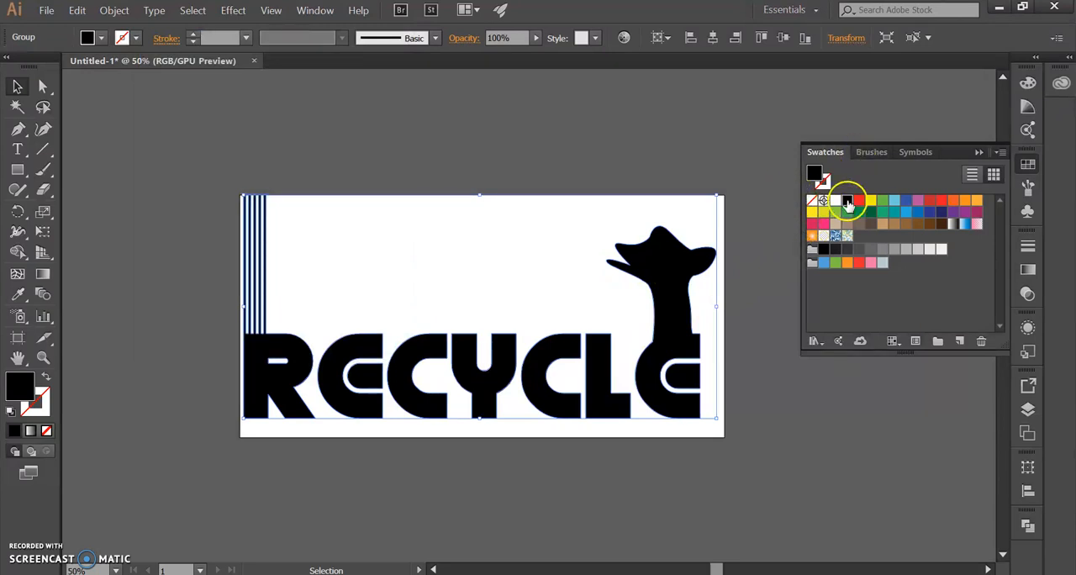
# Step: Draw a circle in the empty area above the lettering, with no fill and a black 1 pt stroke
pyautogui.click(149, 241)
pyautogui.click(17, 169)
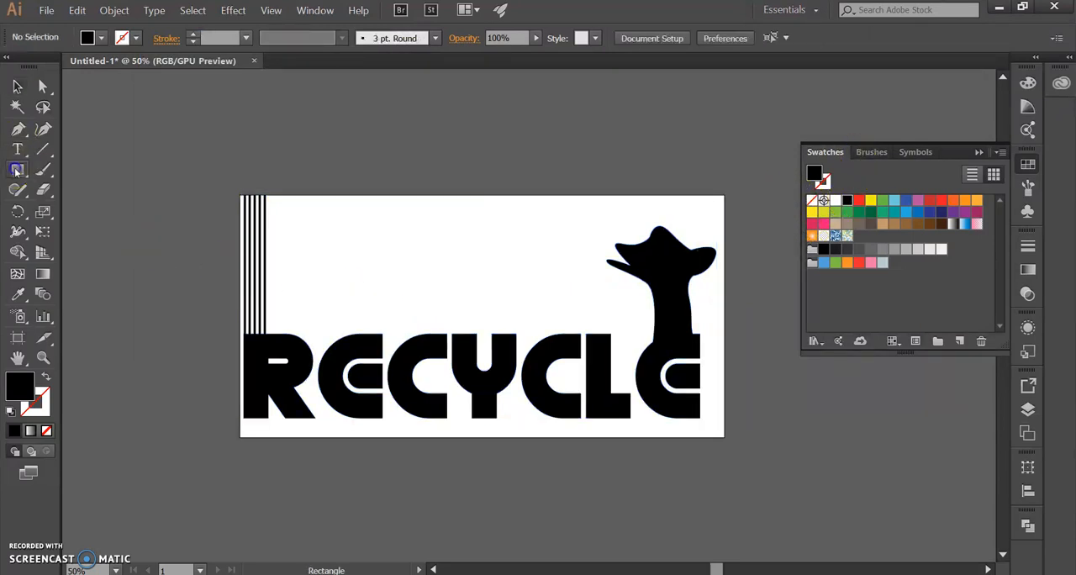
pyautogui.moveTo(15, 170); pyautogui.dragTo(104, 209)
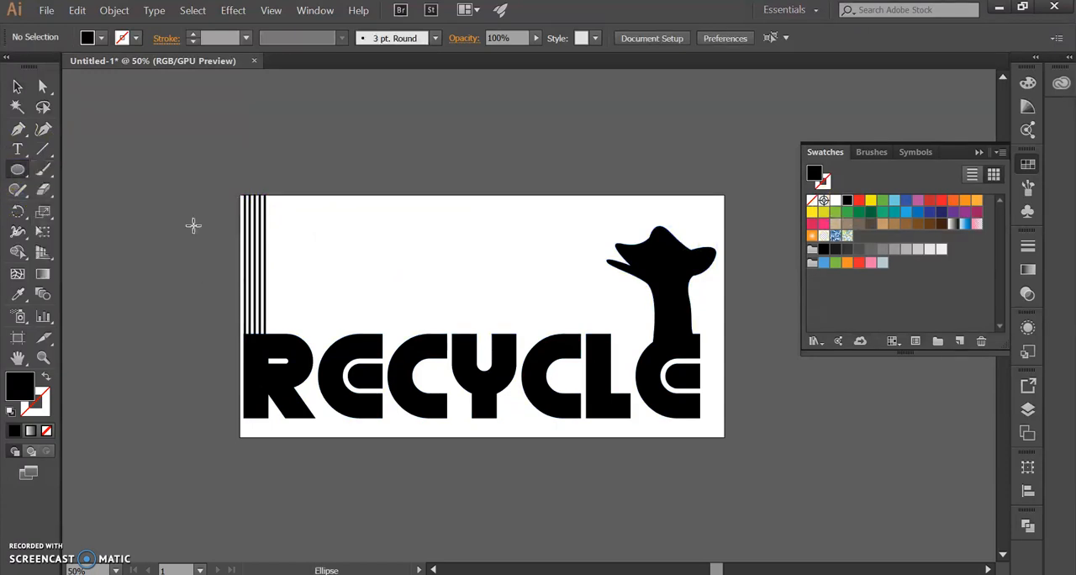
pyautogui.moveTo(361, 221); pyautogui.dragTo(463, 304)
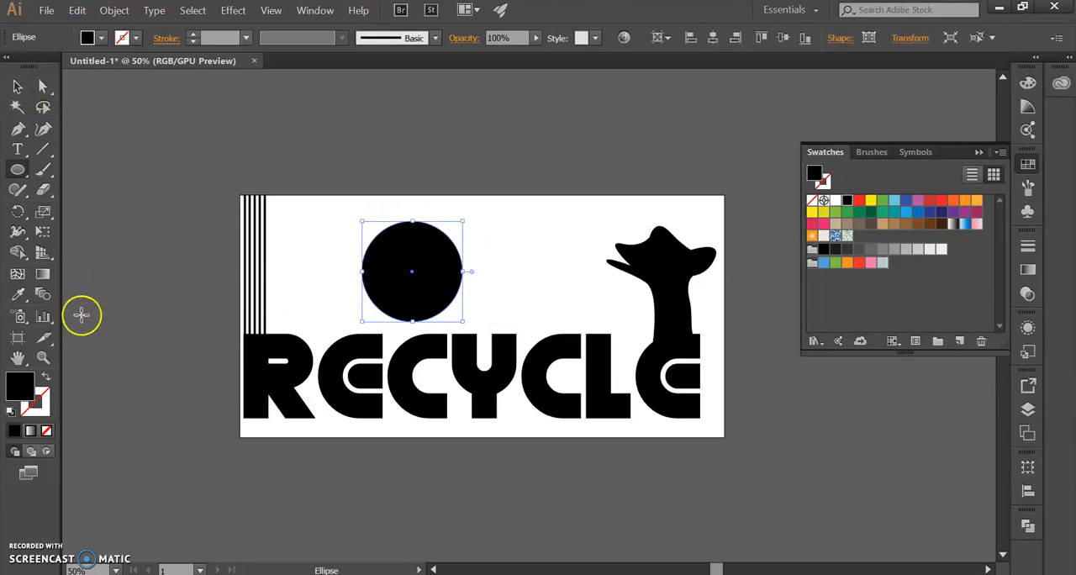
pyautogui.click(48, 379)
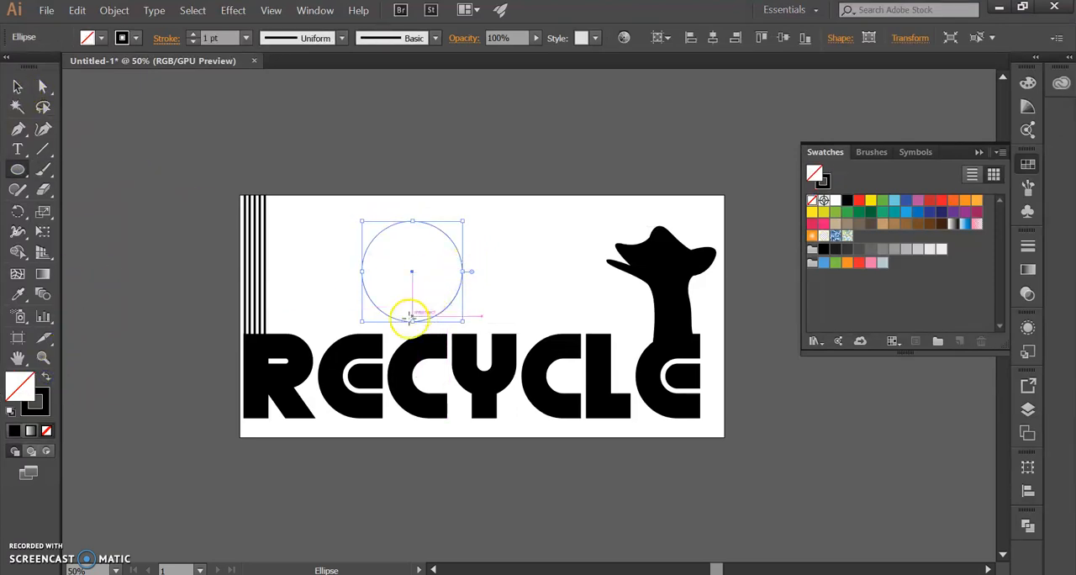
pyautogui.click(46, 411)
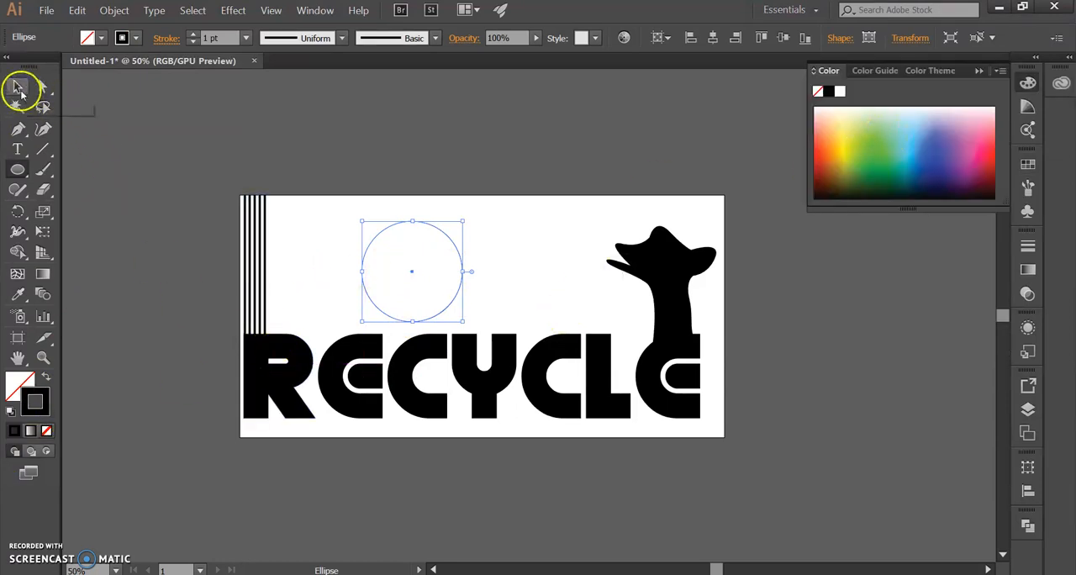
# Step: Move the circle slightly upward on the artboard and enlarge it a little
pyautogui.click(18, 88)
pyautogui.scroll(1, 409, 301)
pyautogui.moveTo(415, 263); pyautogui.dragTo(427, 246)
pyautogui.moveTo(495, 312)
pyautogui.mouseDown()
pyautogui.moveTo(534, 327)
pyautogui.moveTo(511, 328)
pyautogui.moveTo(483, 307)
pyautogui.mouseUp()
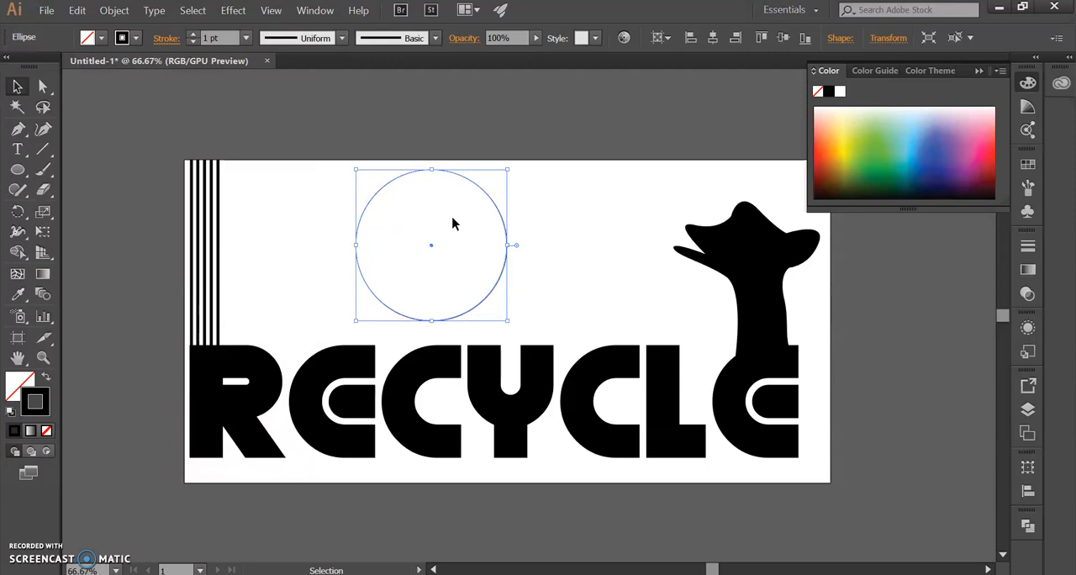
# Step: Apply the RGB Red swatch to the circle's stroke and set that swatch to R 255, G 0, B 0
pyautogui.click(1035, 168)
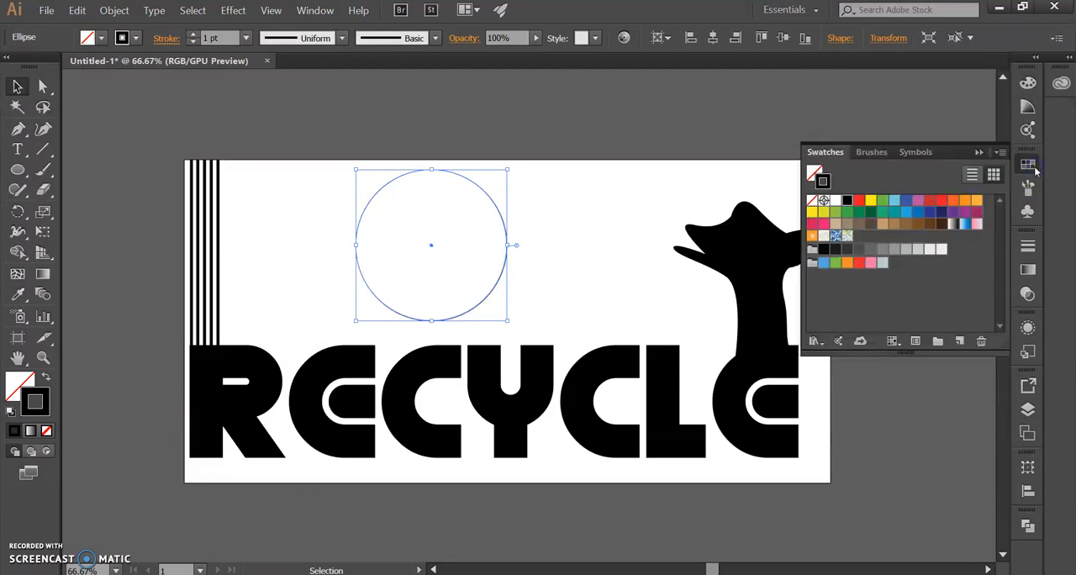
pyautogui.click(860, 202)
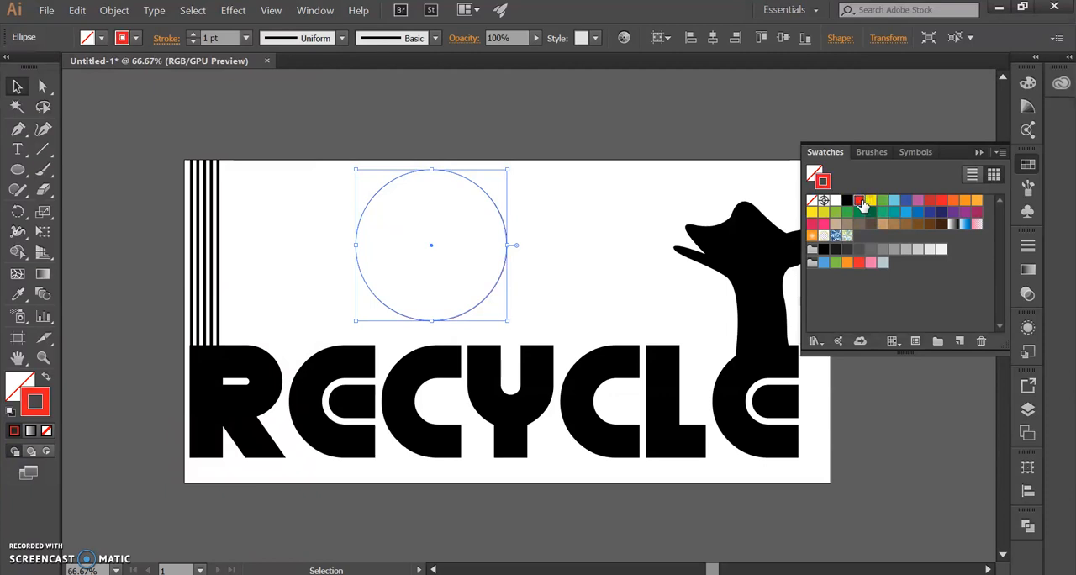
pyautogui.doubleClick(861, 202)
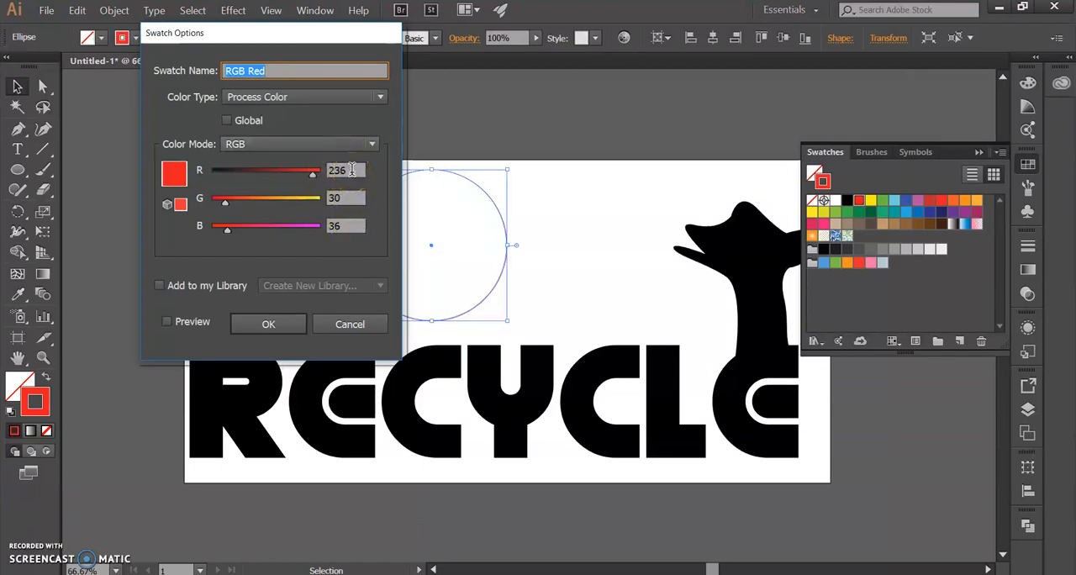
pyautogui.click(318, 175)
pyautogui.write('255')
pyautogui.click(346, 197)
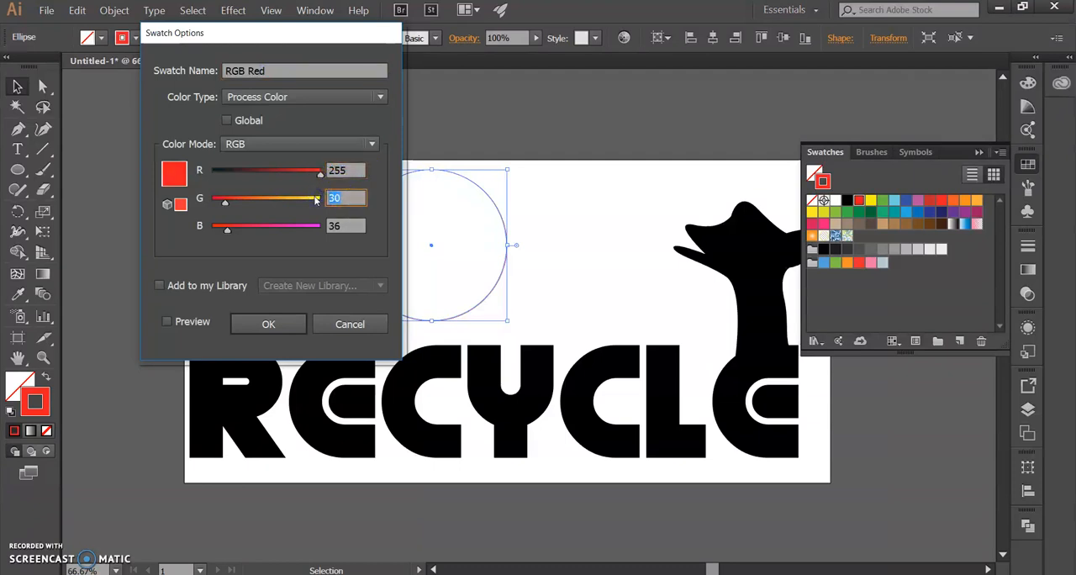
pyautogui.click(347, 225)
pyautogui.write('0')
pyautogui.click(354, 202)
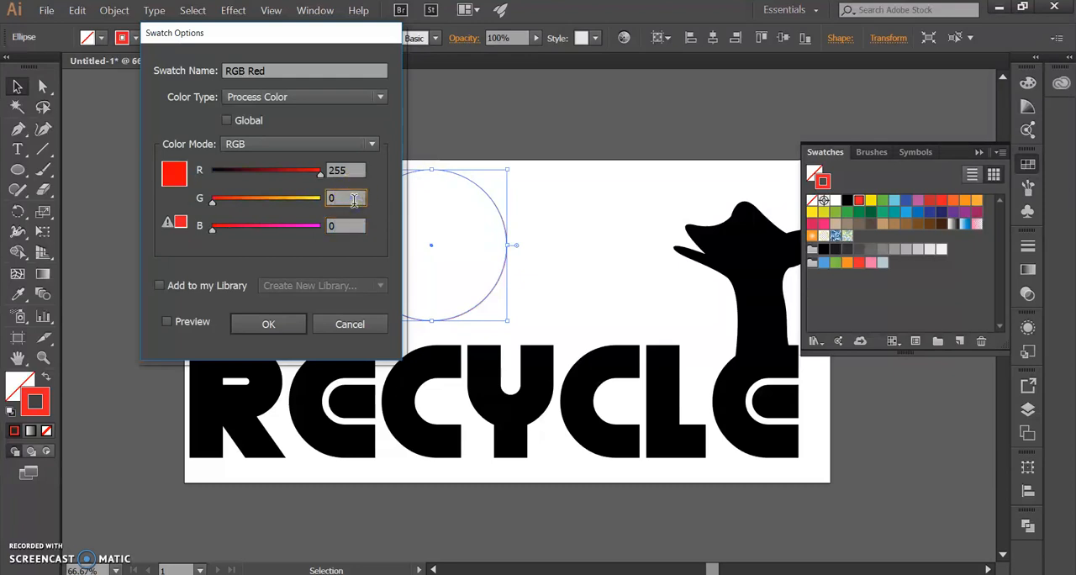
pyautogui.click(267, 325)
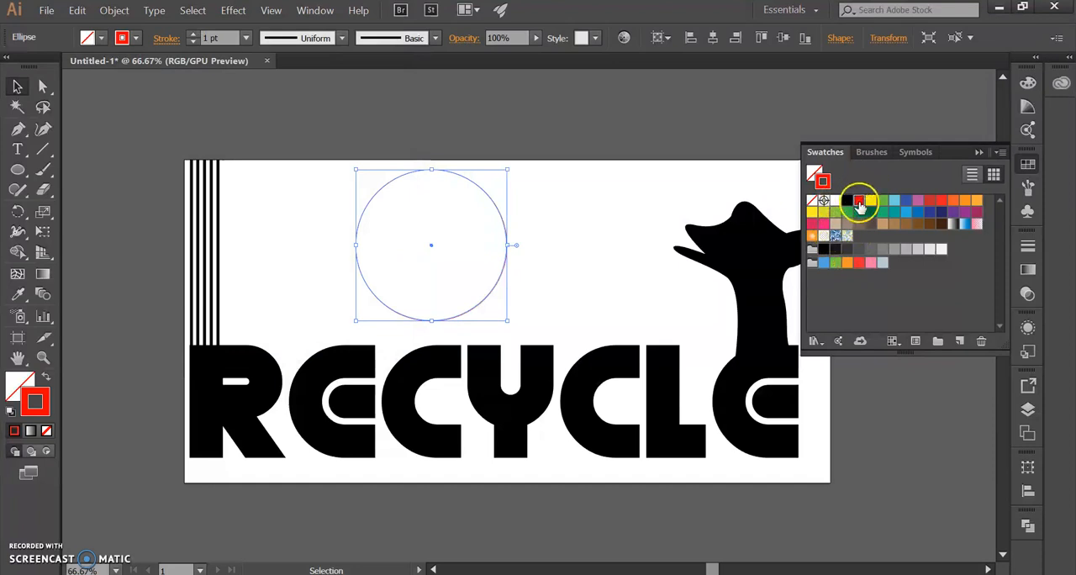
pyautogui.doubleClick(859, 206)
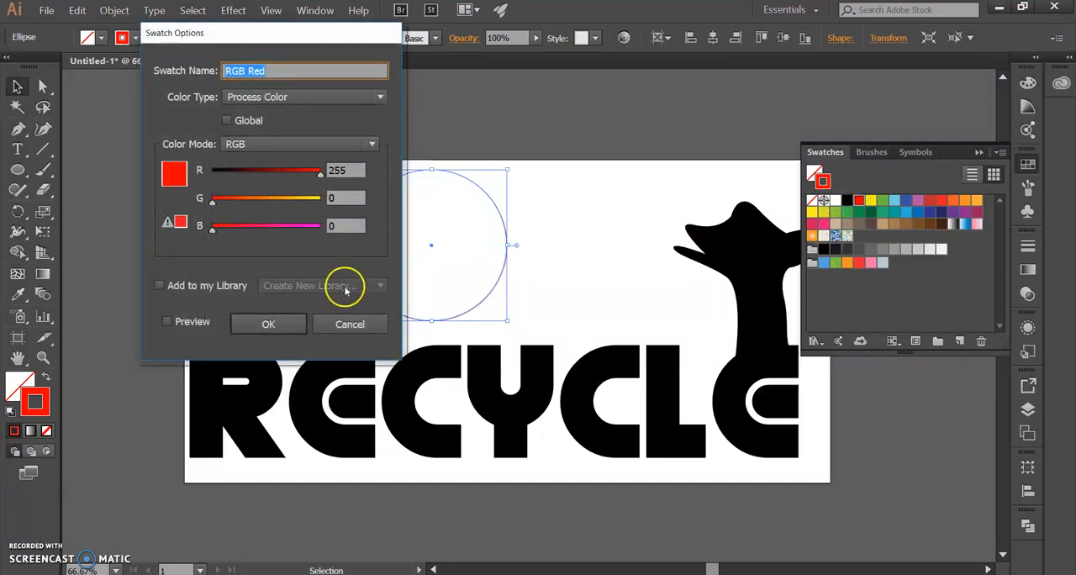
pyautogui.click(283, 325)
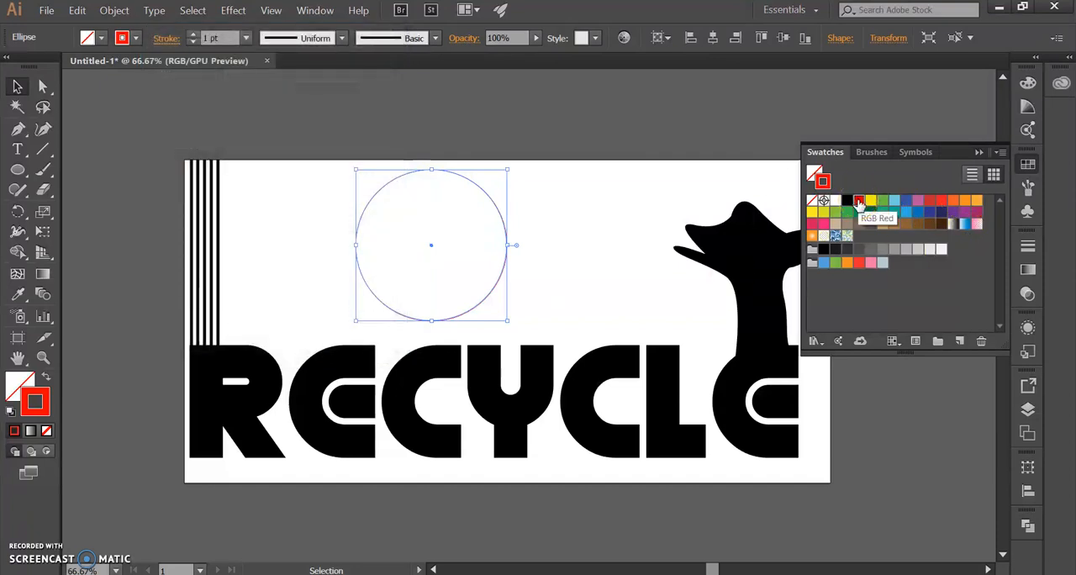
# Step: Set the circle's stroke weight to 0.001 pt and check the outline by deselecting and reselecting it
pyautogui.click(499, 292)
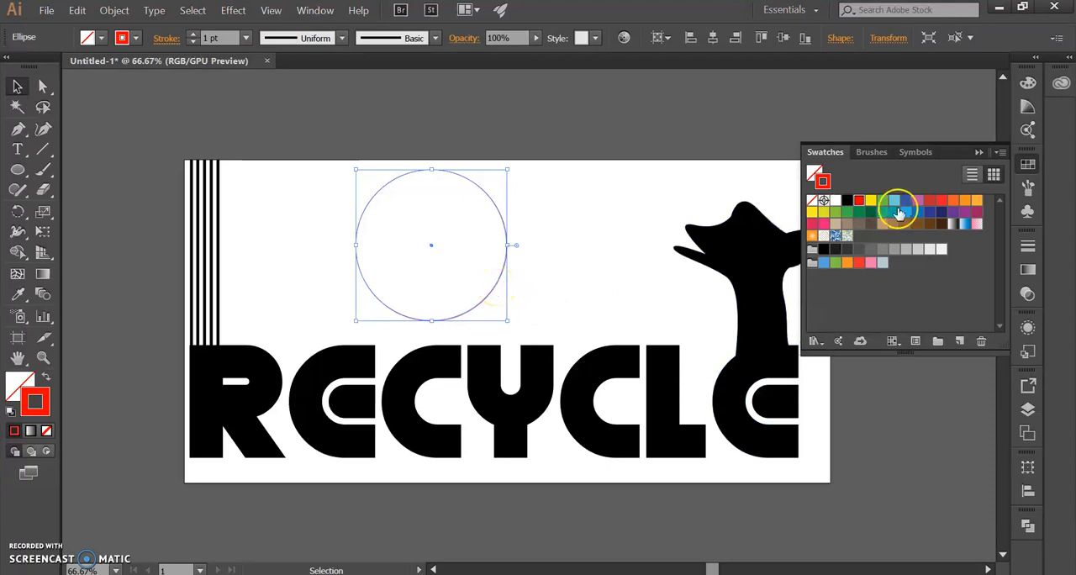
pyautogui.scroll(2, 421, 275)
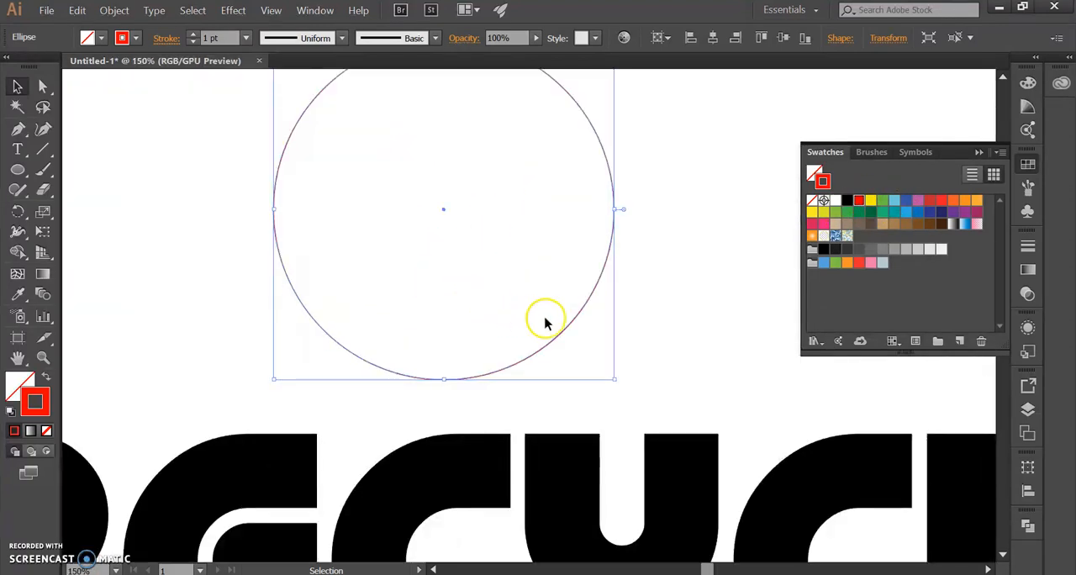
pyautogui.scroll(2, 512, 227)
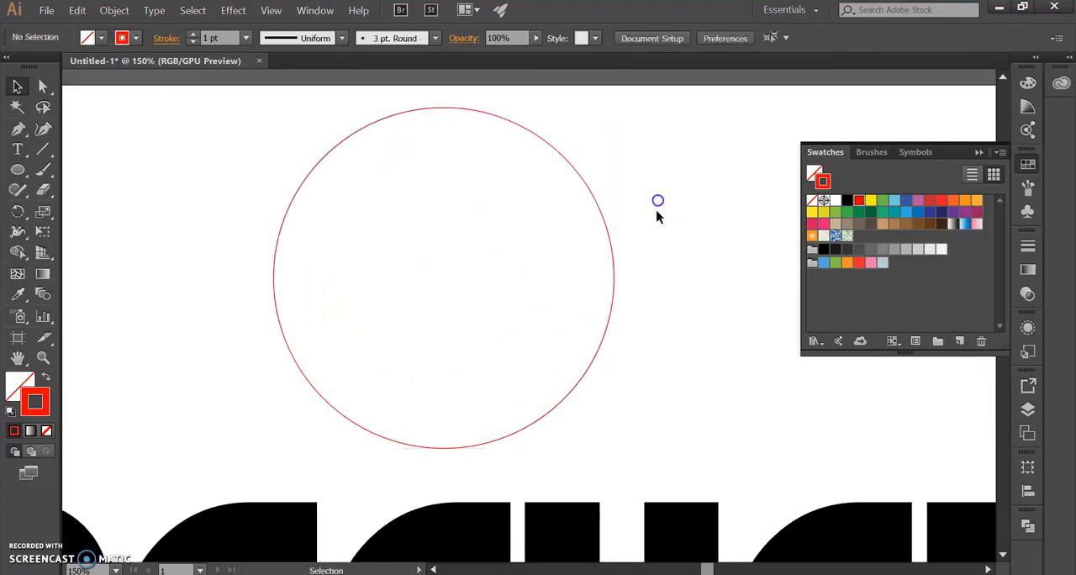
pyautogui.click(612, 247)
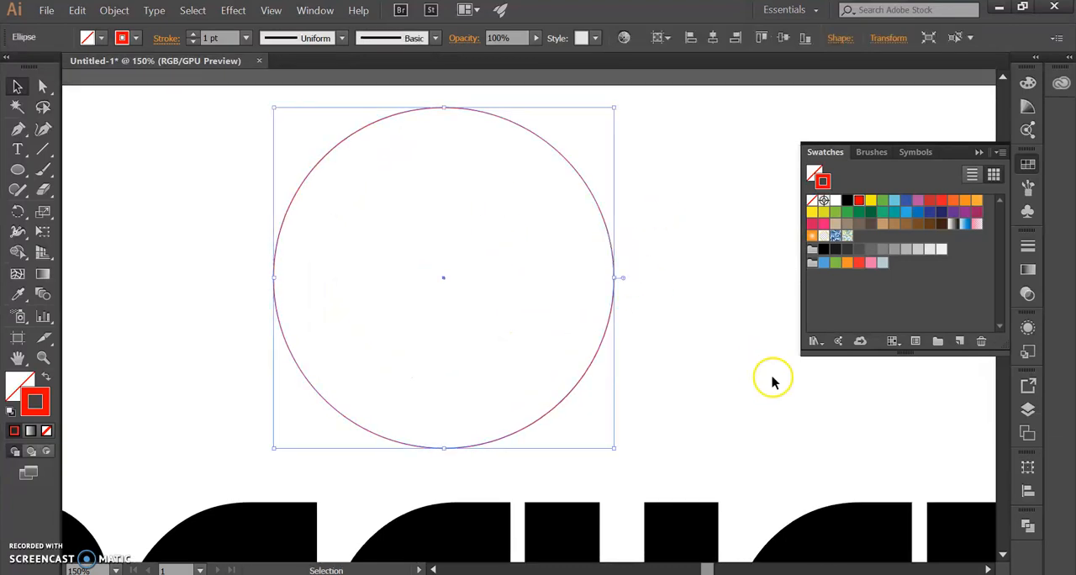
pyautogui.click(204, 37)
pyautogui.click(506, 200)
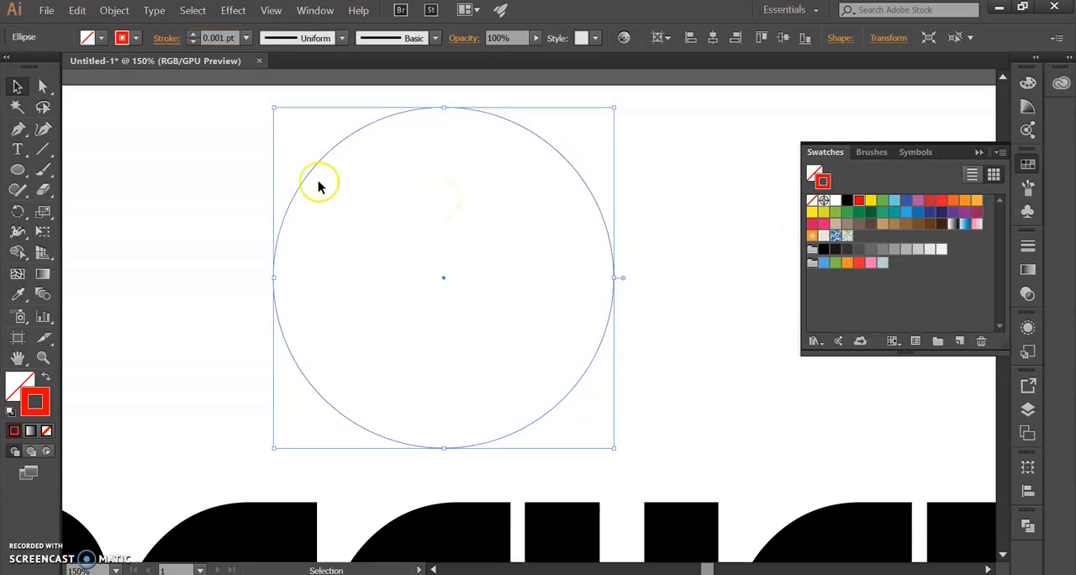
pyautogui.click(223, 188)
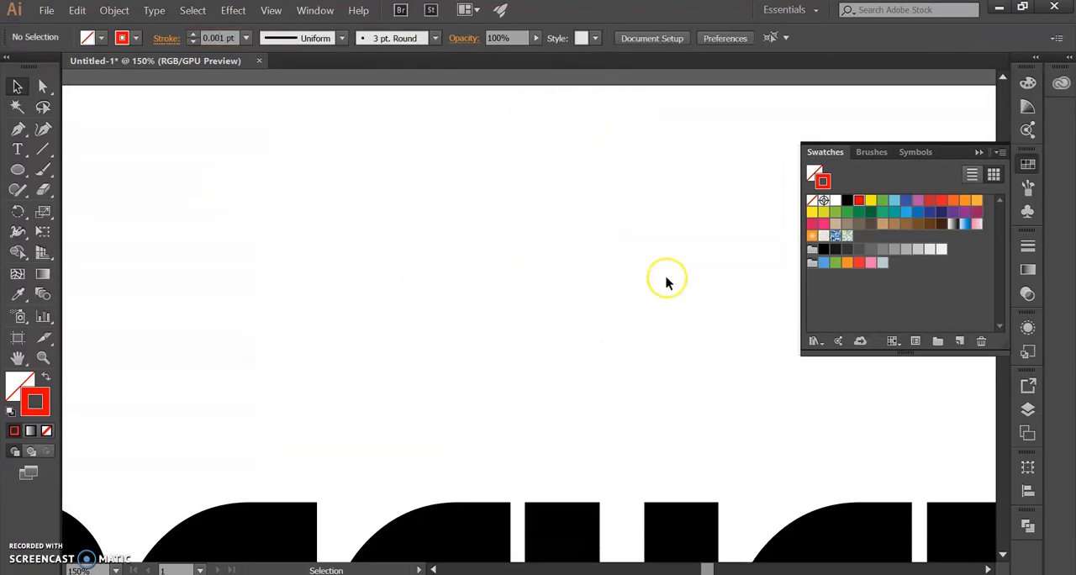
pyautogui.moveTo(684, 115); pyautogui.dragTo(216, 298)
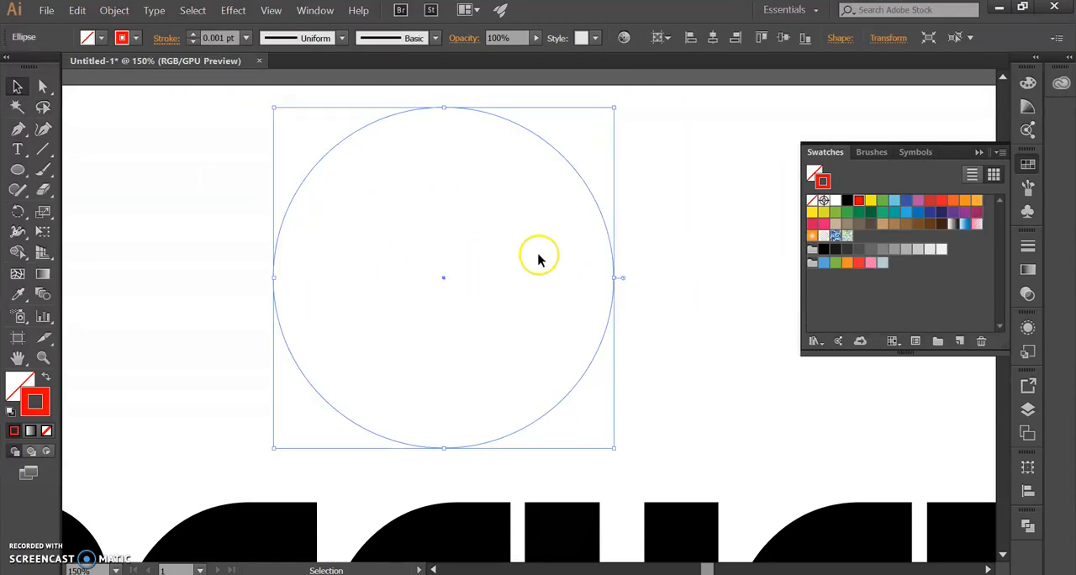
# Step: Deselect the circle and examine its red hairline stroke at very high magnification
pyautogui.scroll(3, 287, 240)
pyautogui.click(180, 244)
pyautogui.scroll(4, 245, 279)
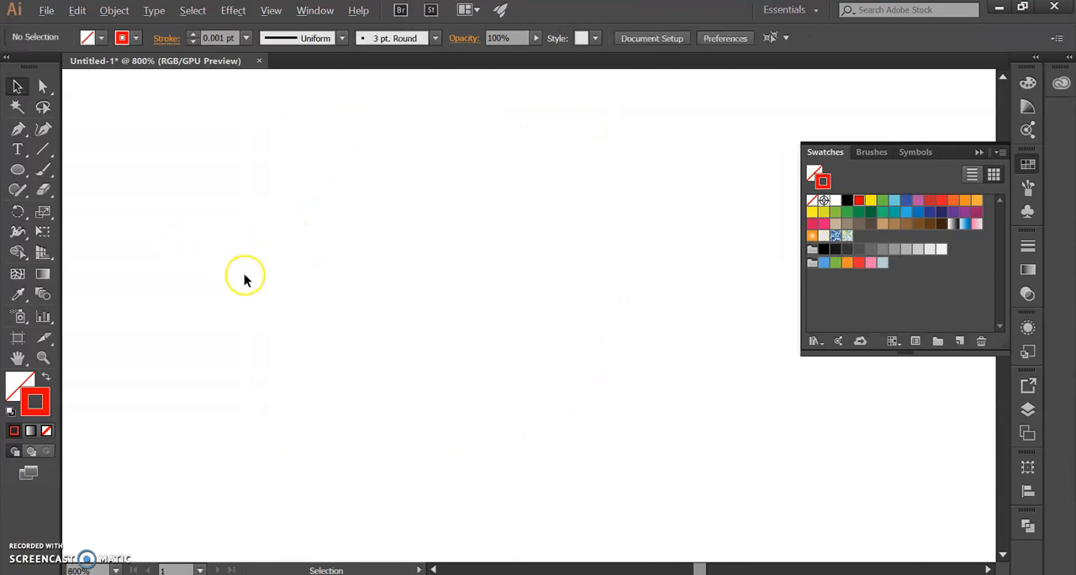
pyautogui.scroll(5, 271, 299)
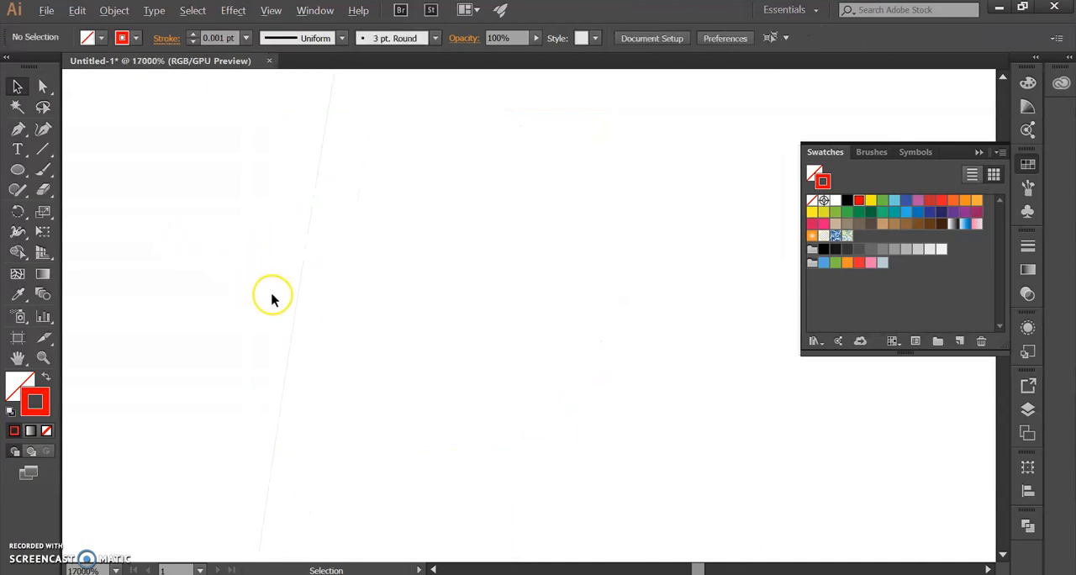
pyautogui.scroll(2, 271, 299)
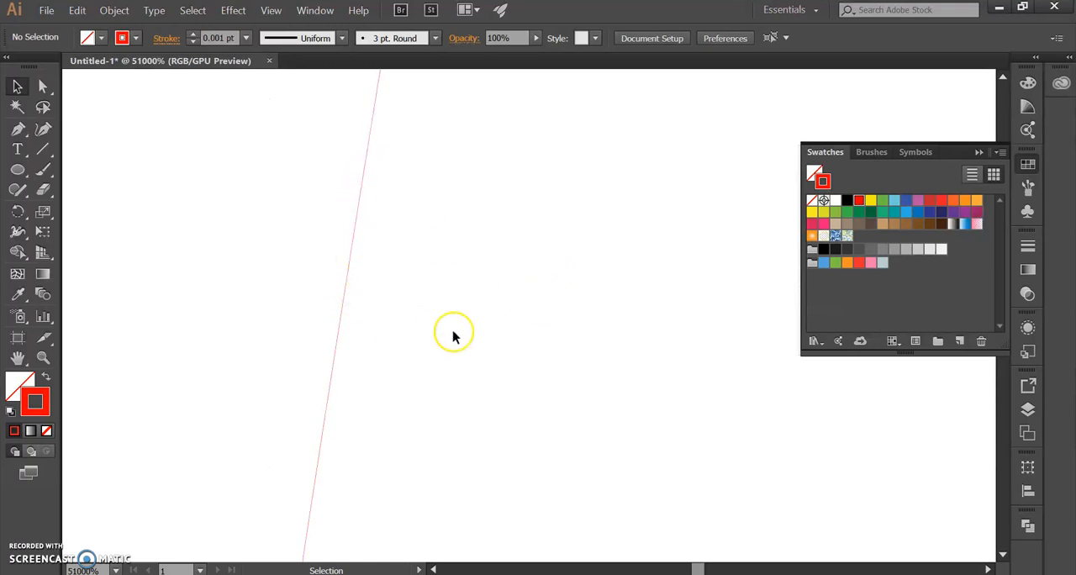
pyautogui.scroll(1, 423, 341)
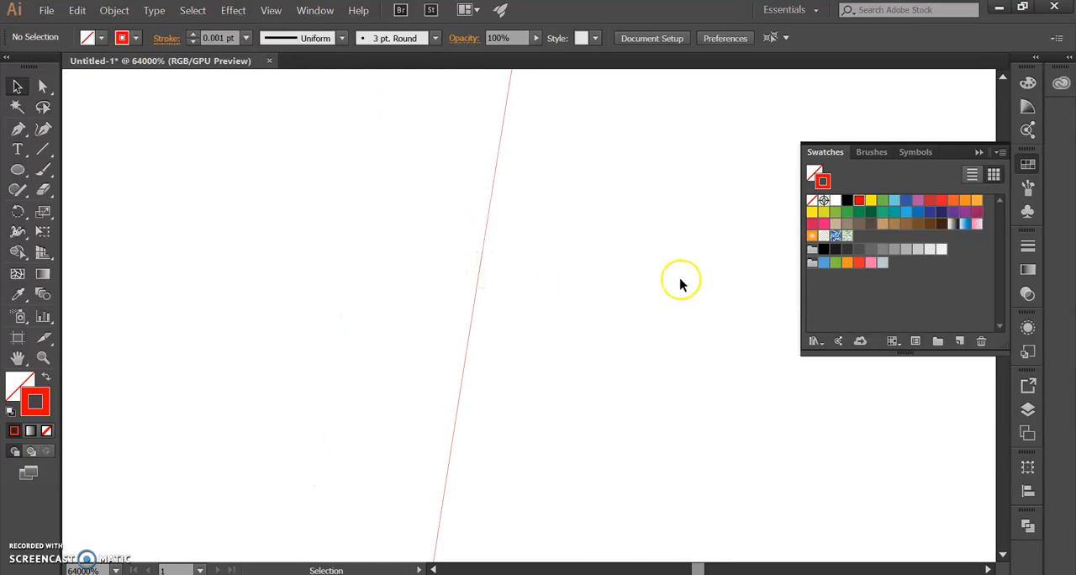
pyautogui.scroll(-10, 680, 282)
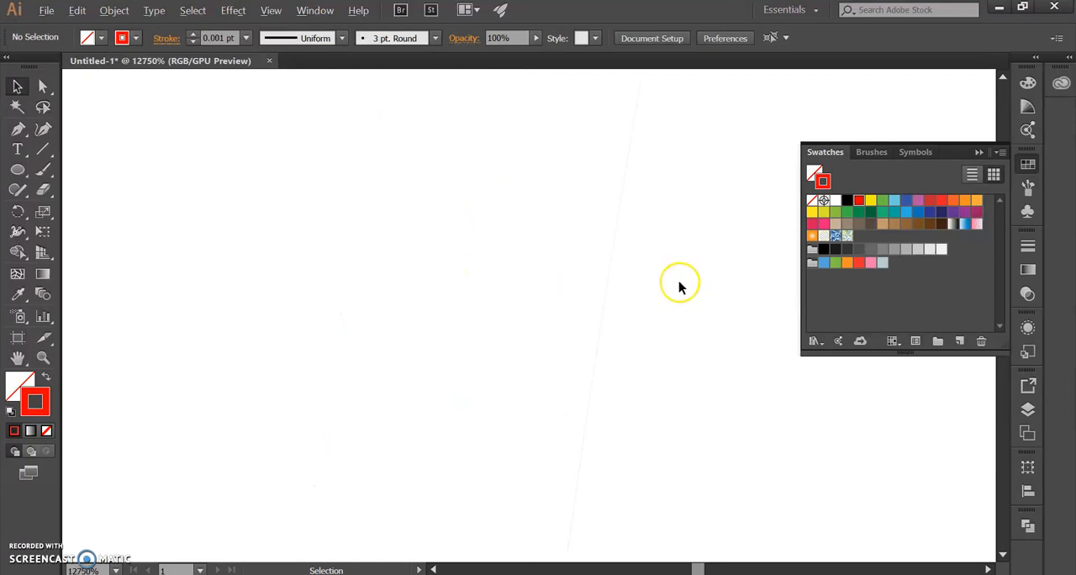
pyautogui.scroll(-8, 475, 296)
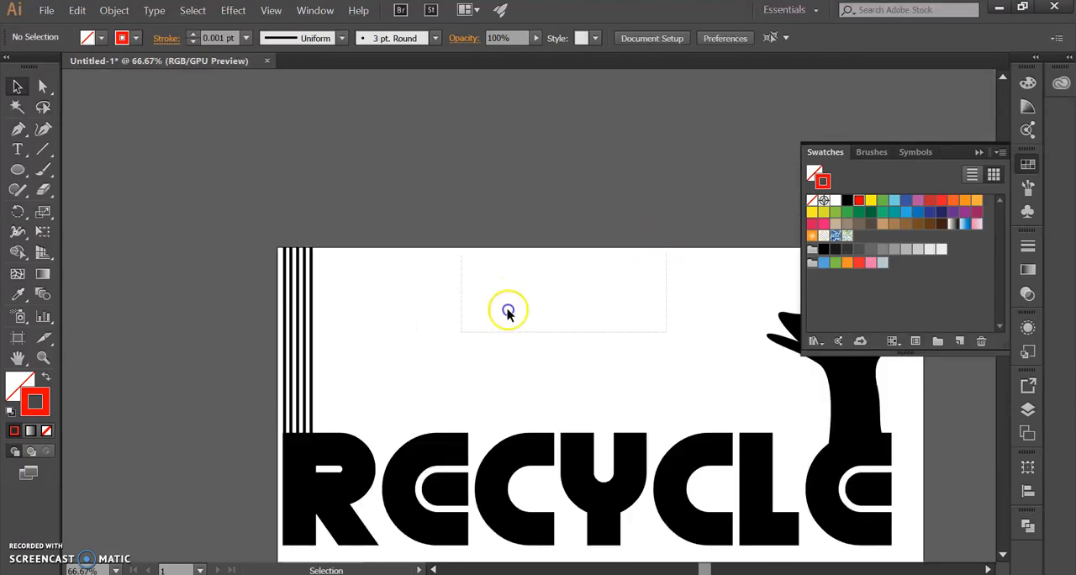
pyautogui.moveTo(508, 310); pyautogui.dragTo(389, 366)
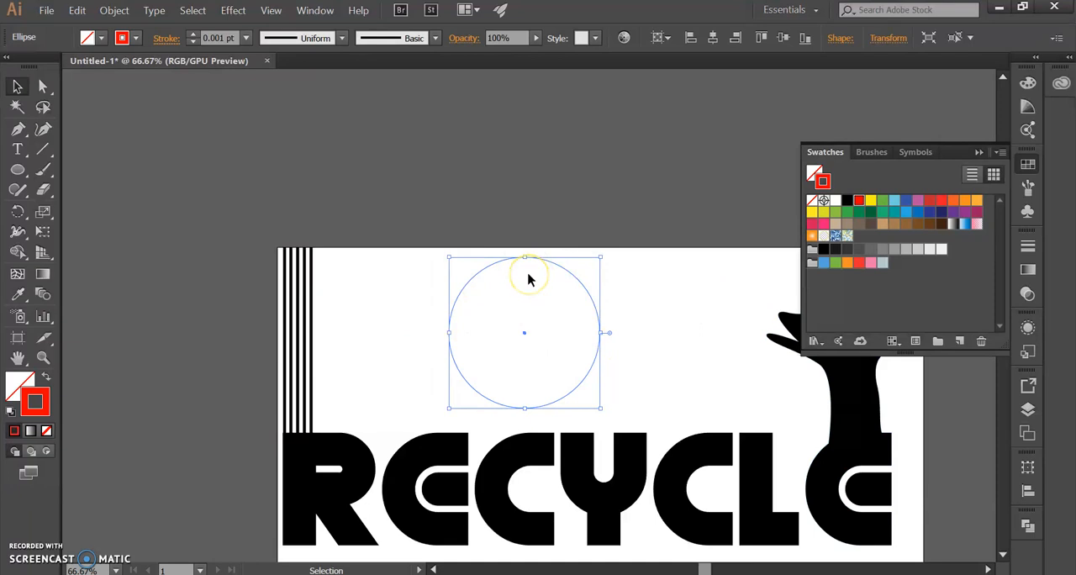
# Step: Make the circle's fill the active color attribute, move the circle right toward the animal head, and deselect it
pyautogui.click(589, 309)
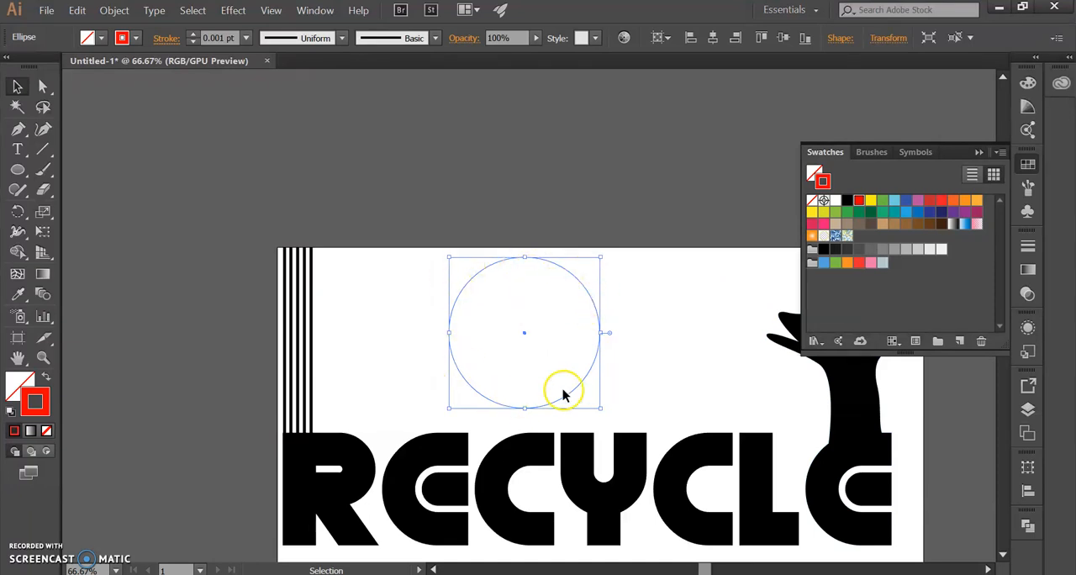
pyautogui.click(20, 384)
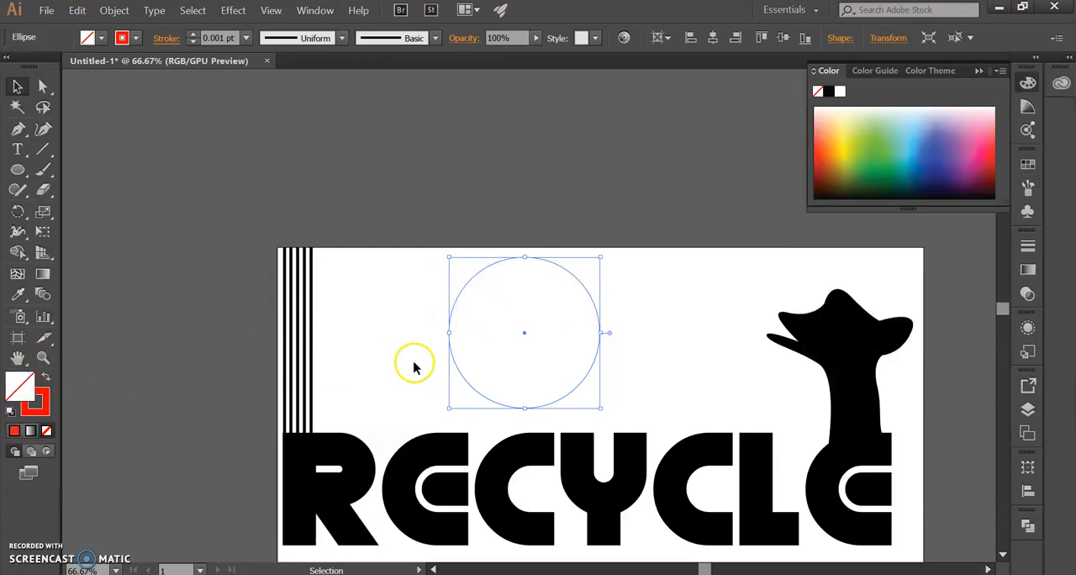
pyautogui.moveTo(524, 333); pyautogui.dragTo(617, 328)
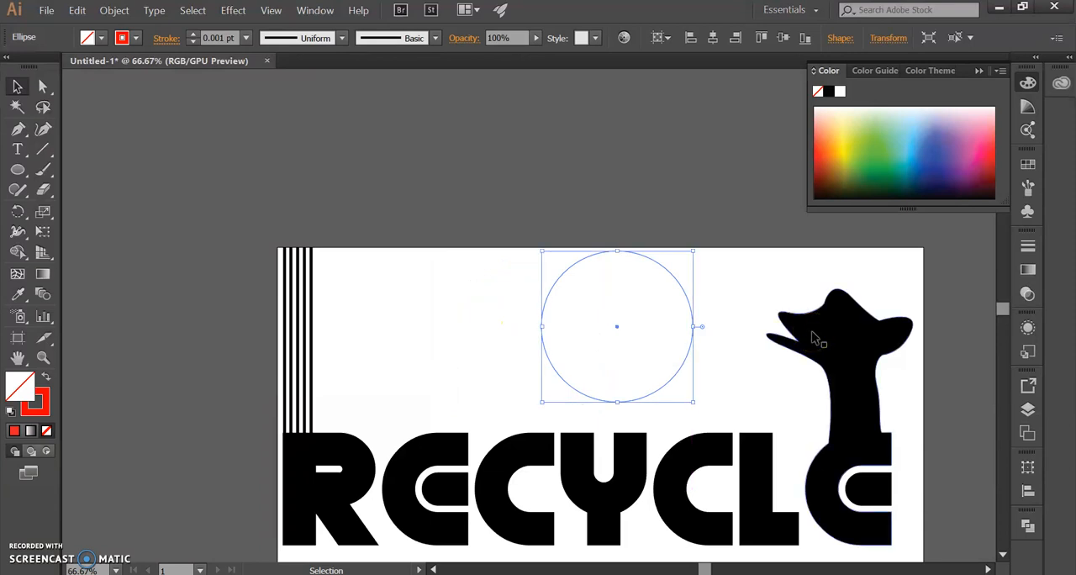
pyautogui.click(814, 338)
pyautogui.moveTo(734, 337); pyautogui.dragTo(624, 259)
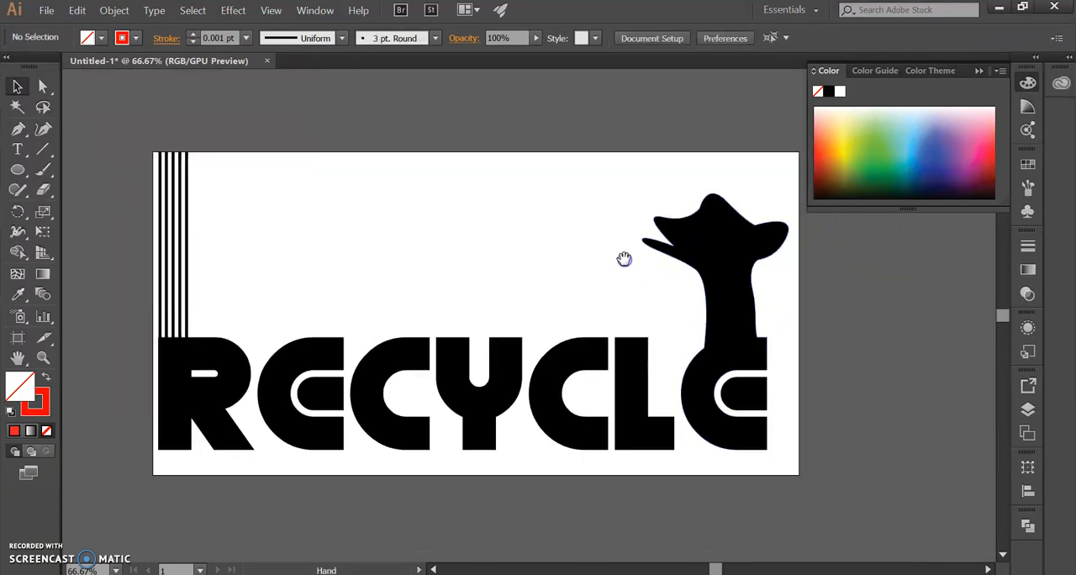